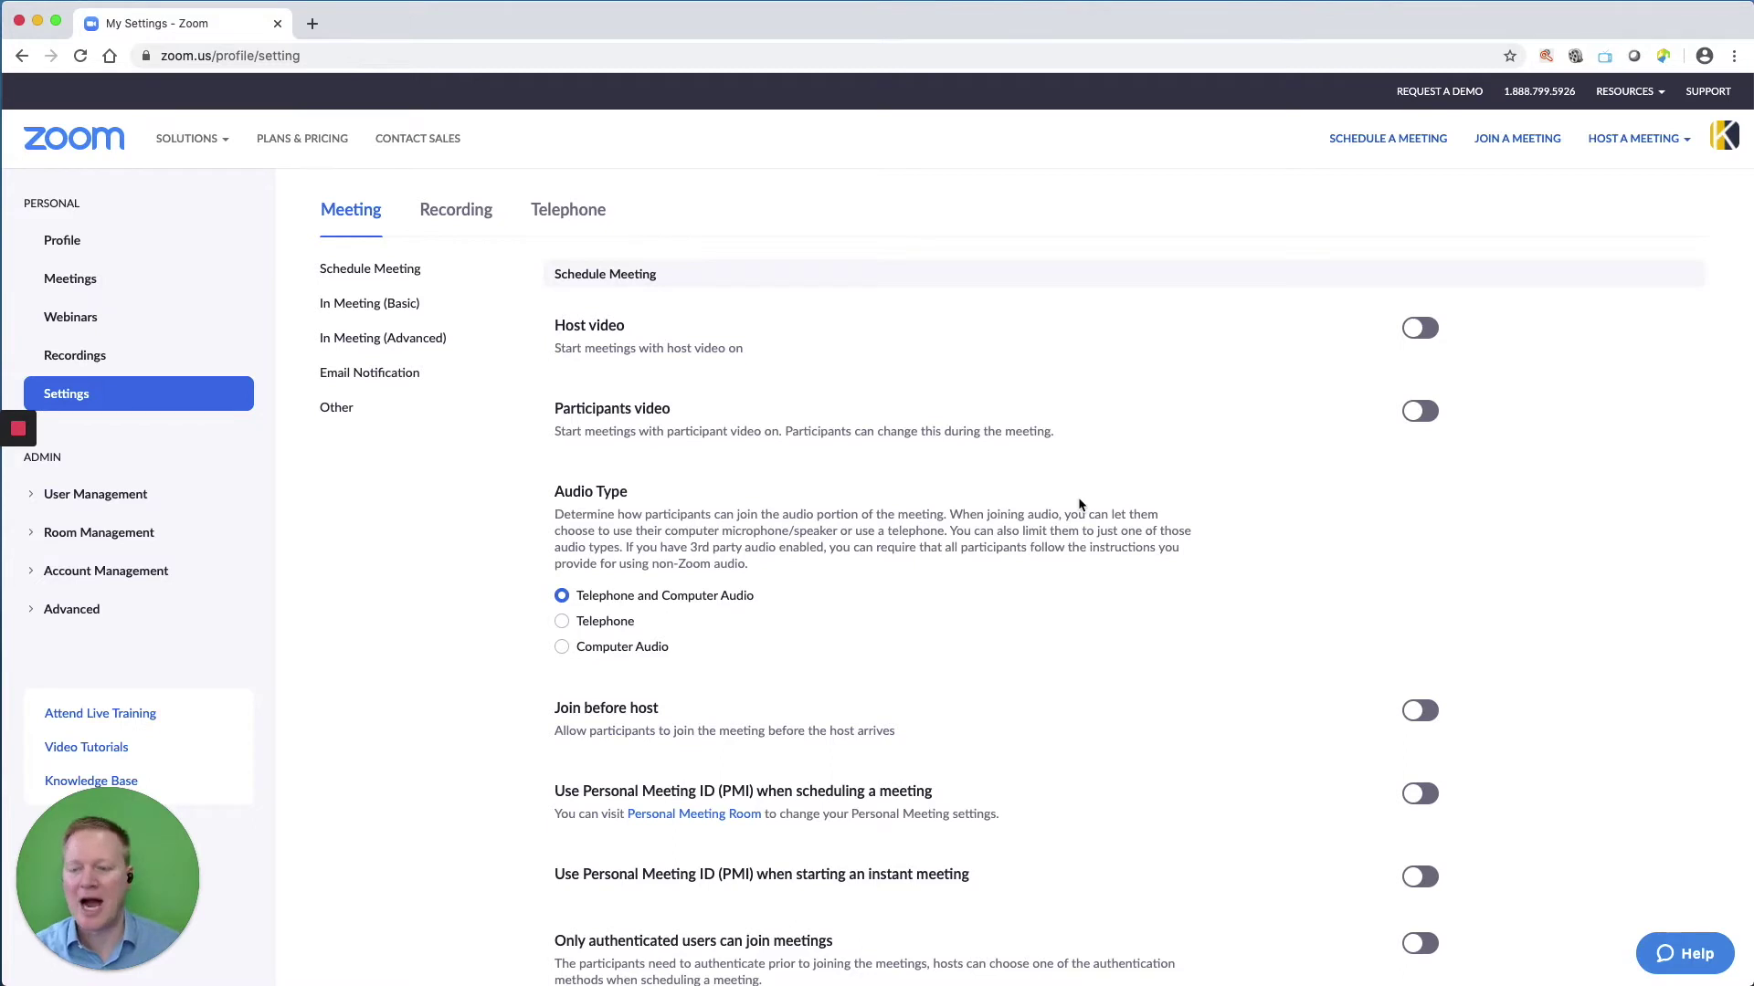
scroll(902, 622, "down", 2)
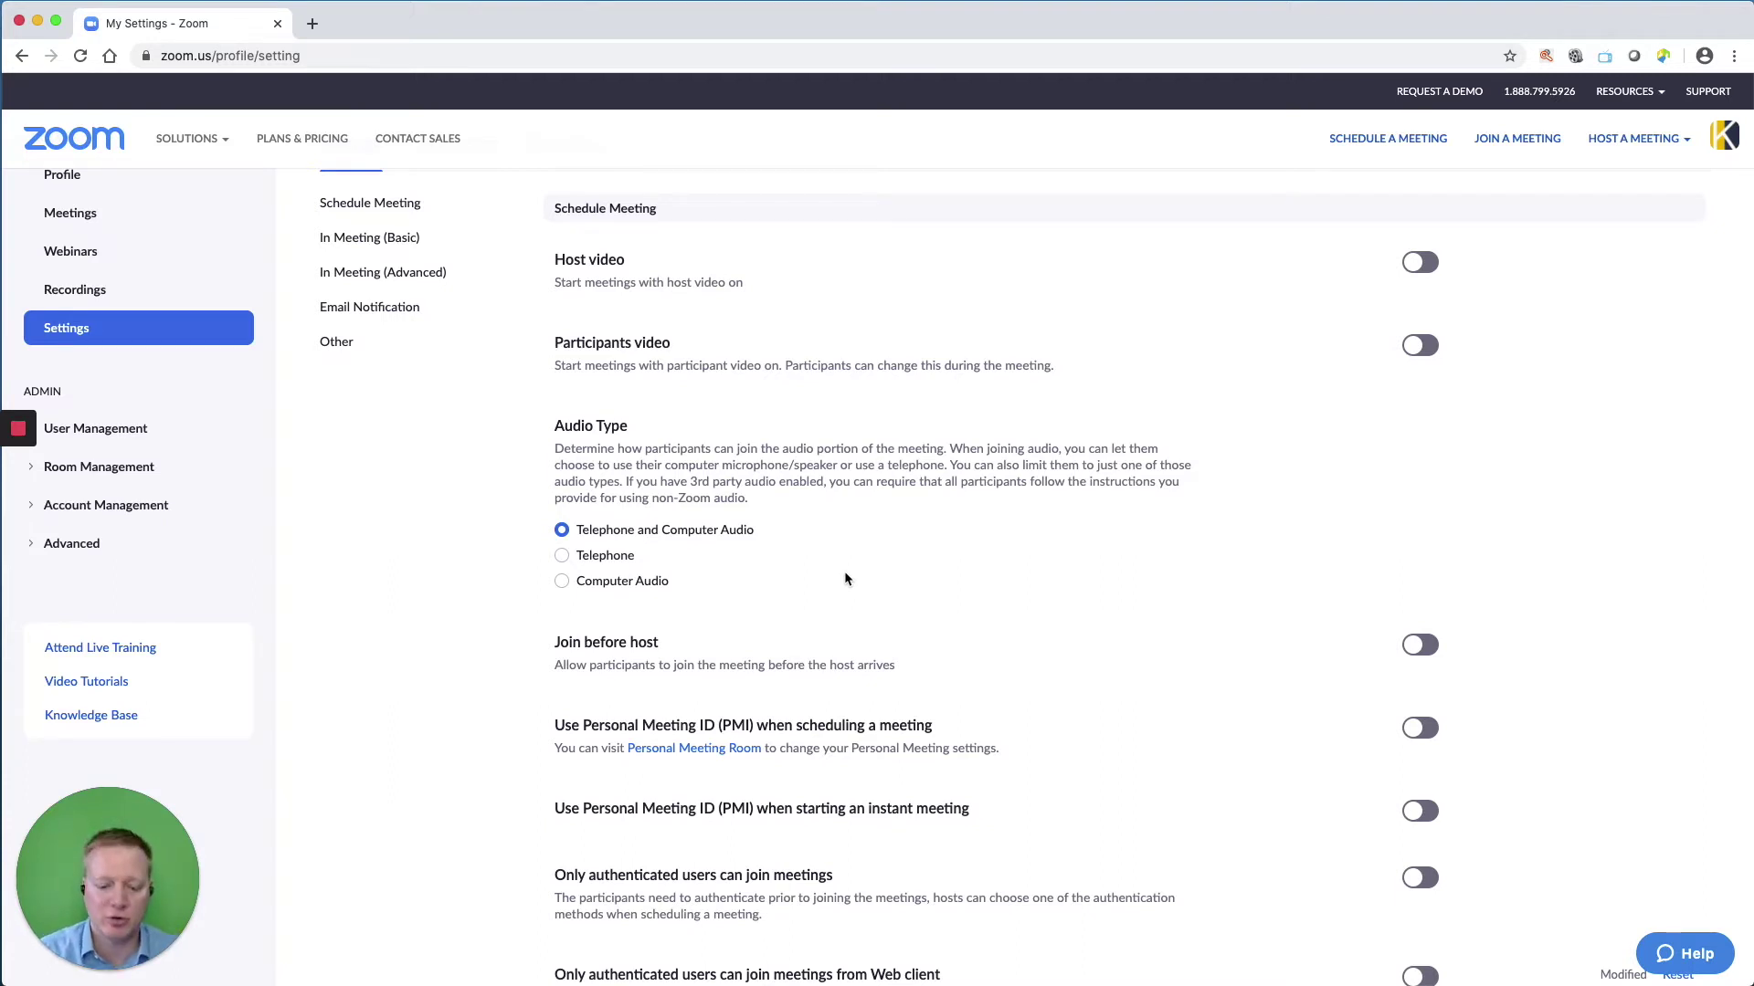
scroll(844, 579, "down", 3)
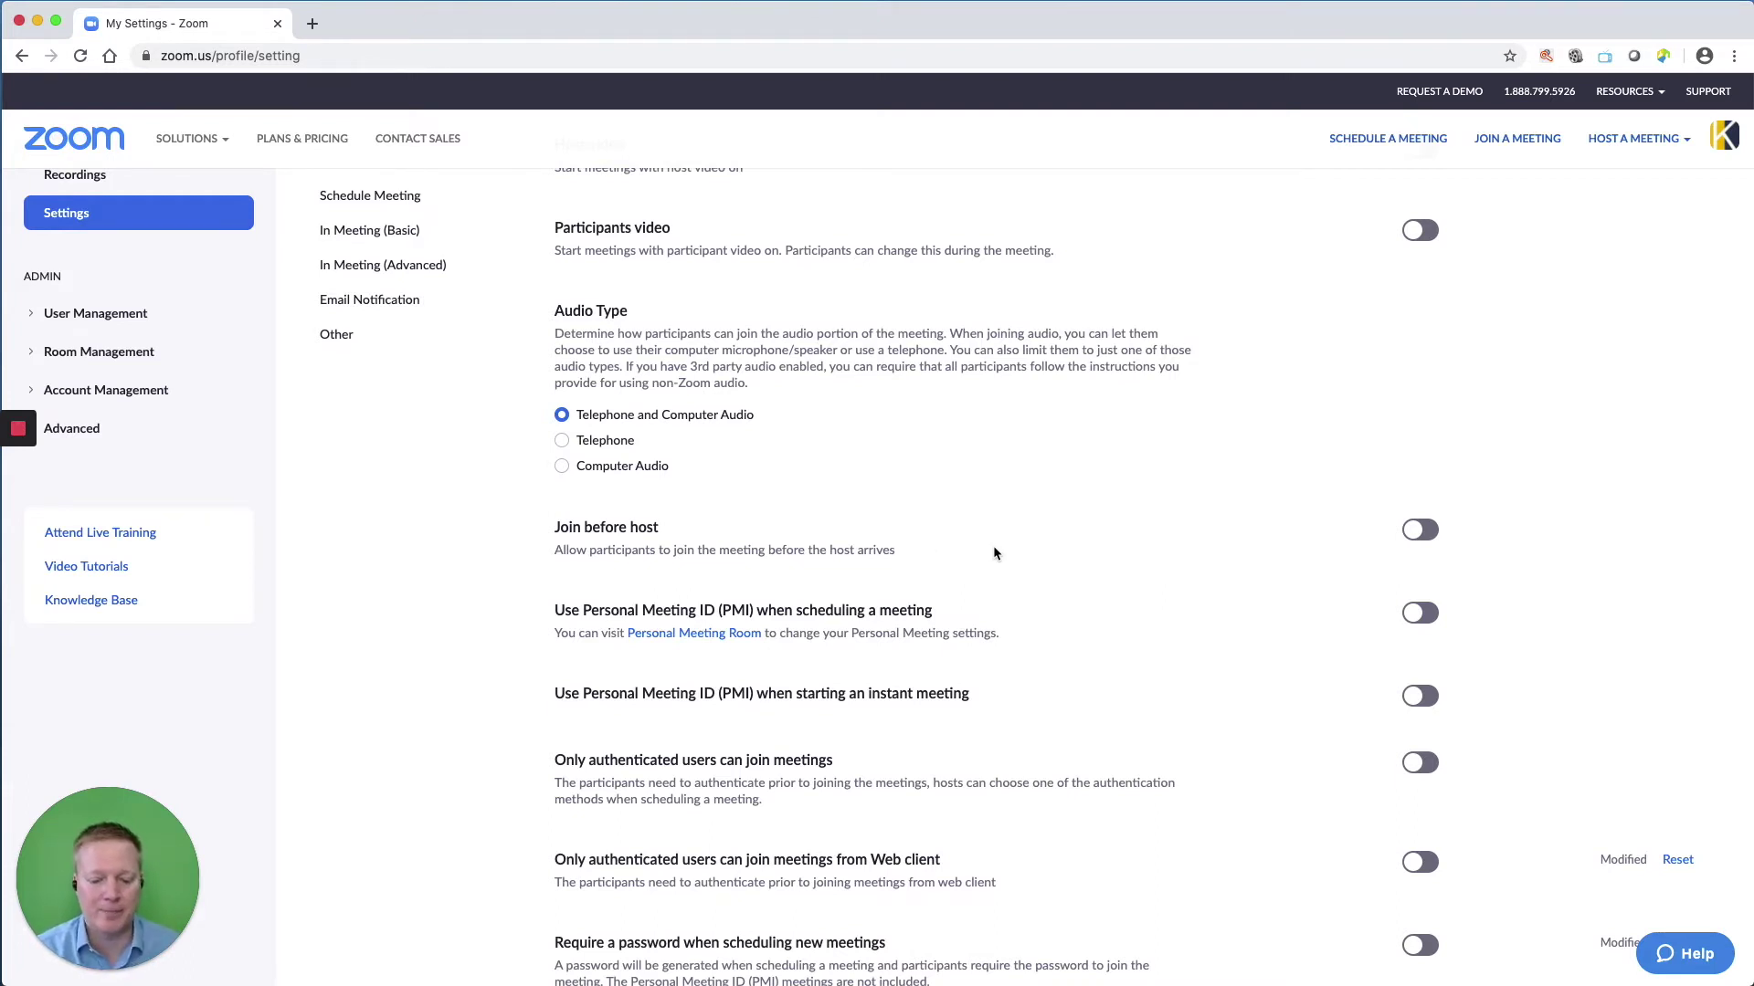
scroll(994, 548, "down", 5)
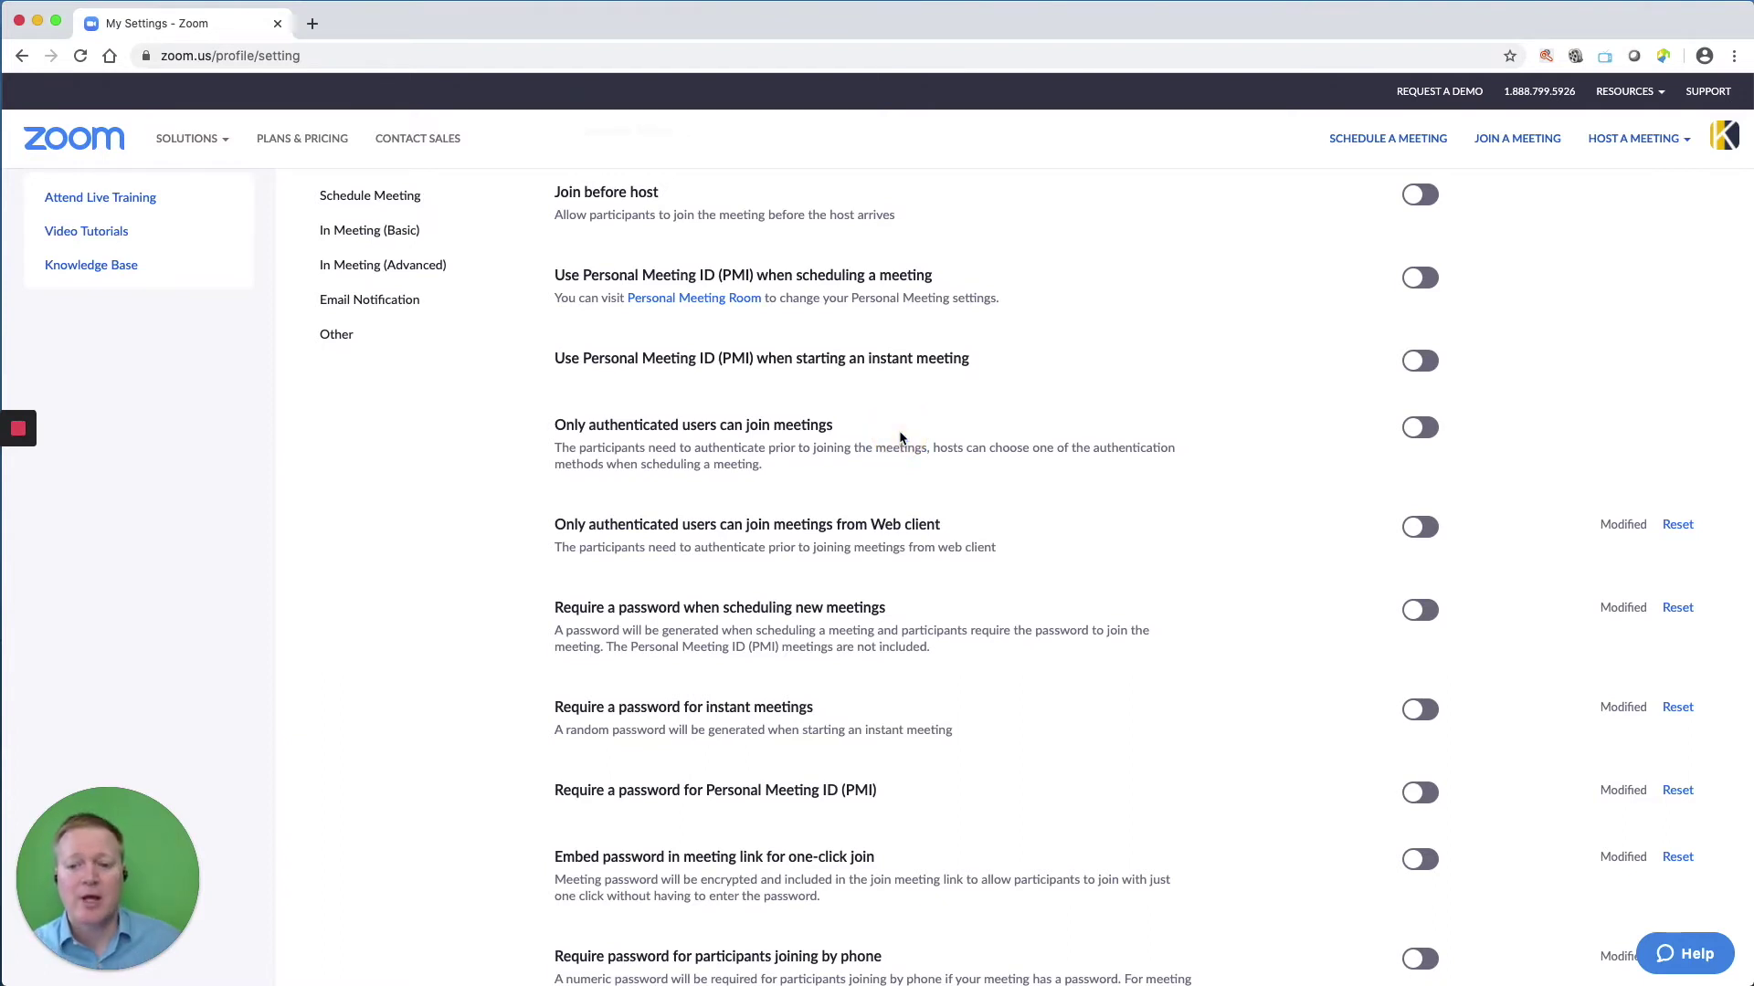
scroll(899, 438, "down", 3)
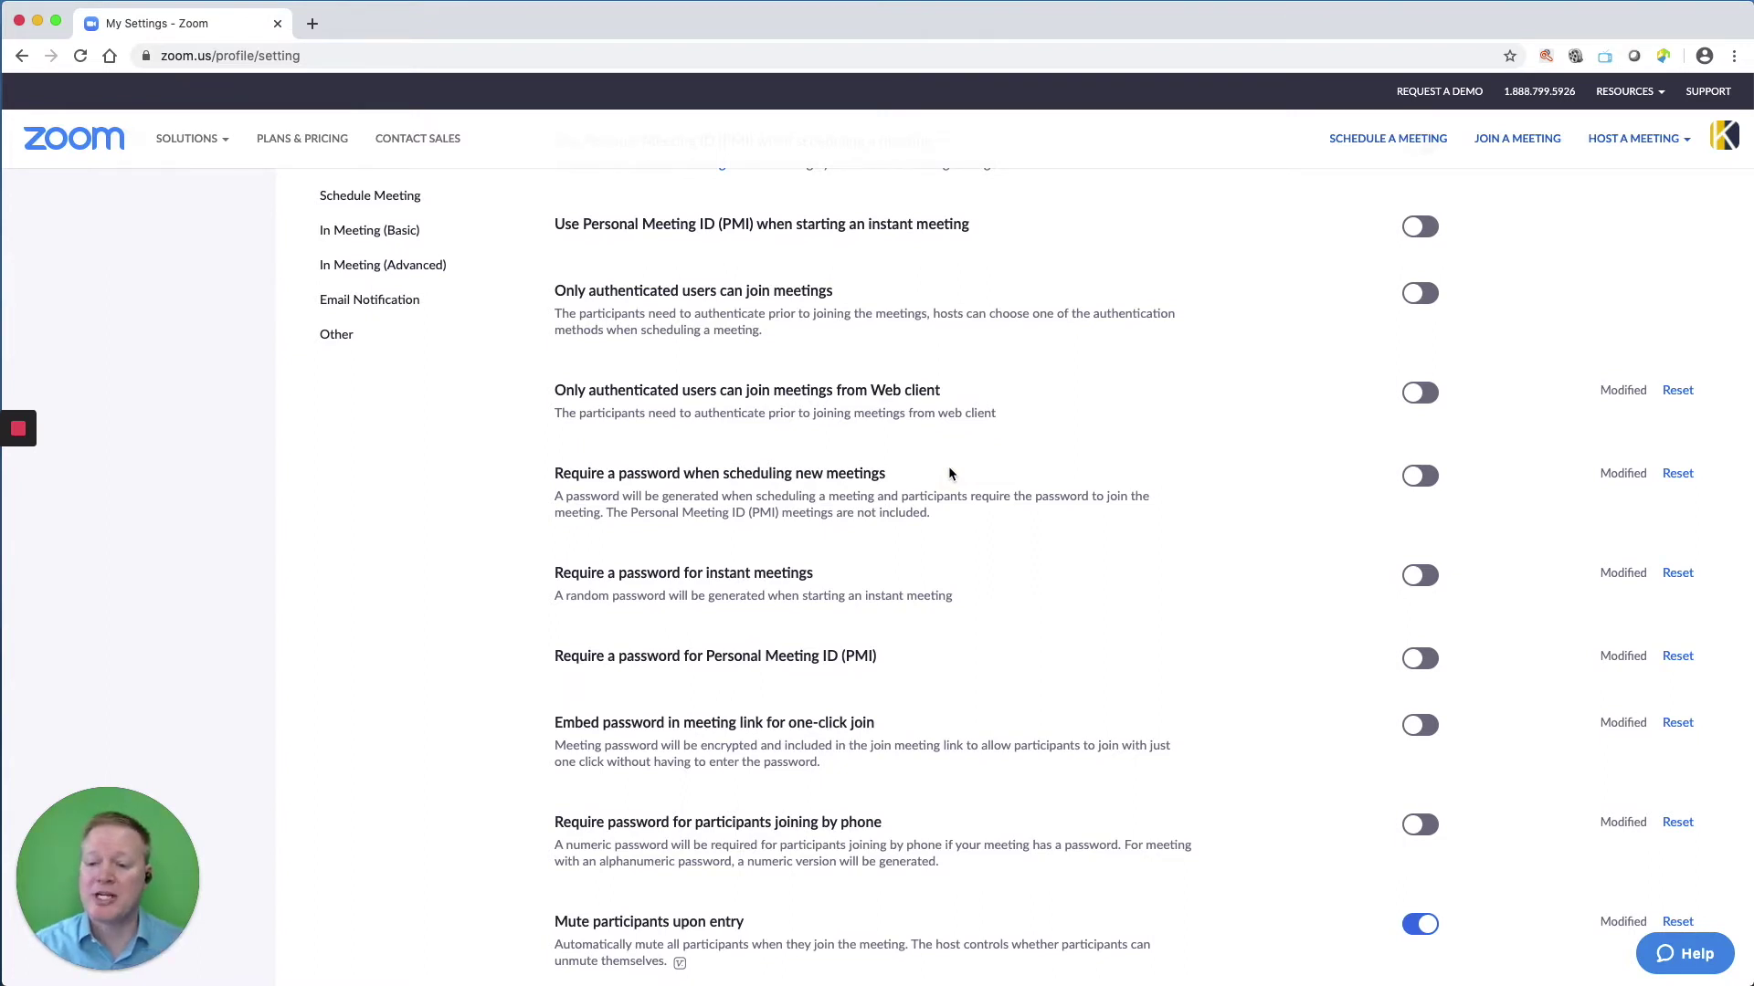
scroll(949, 473, "down", 2)
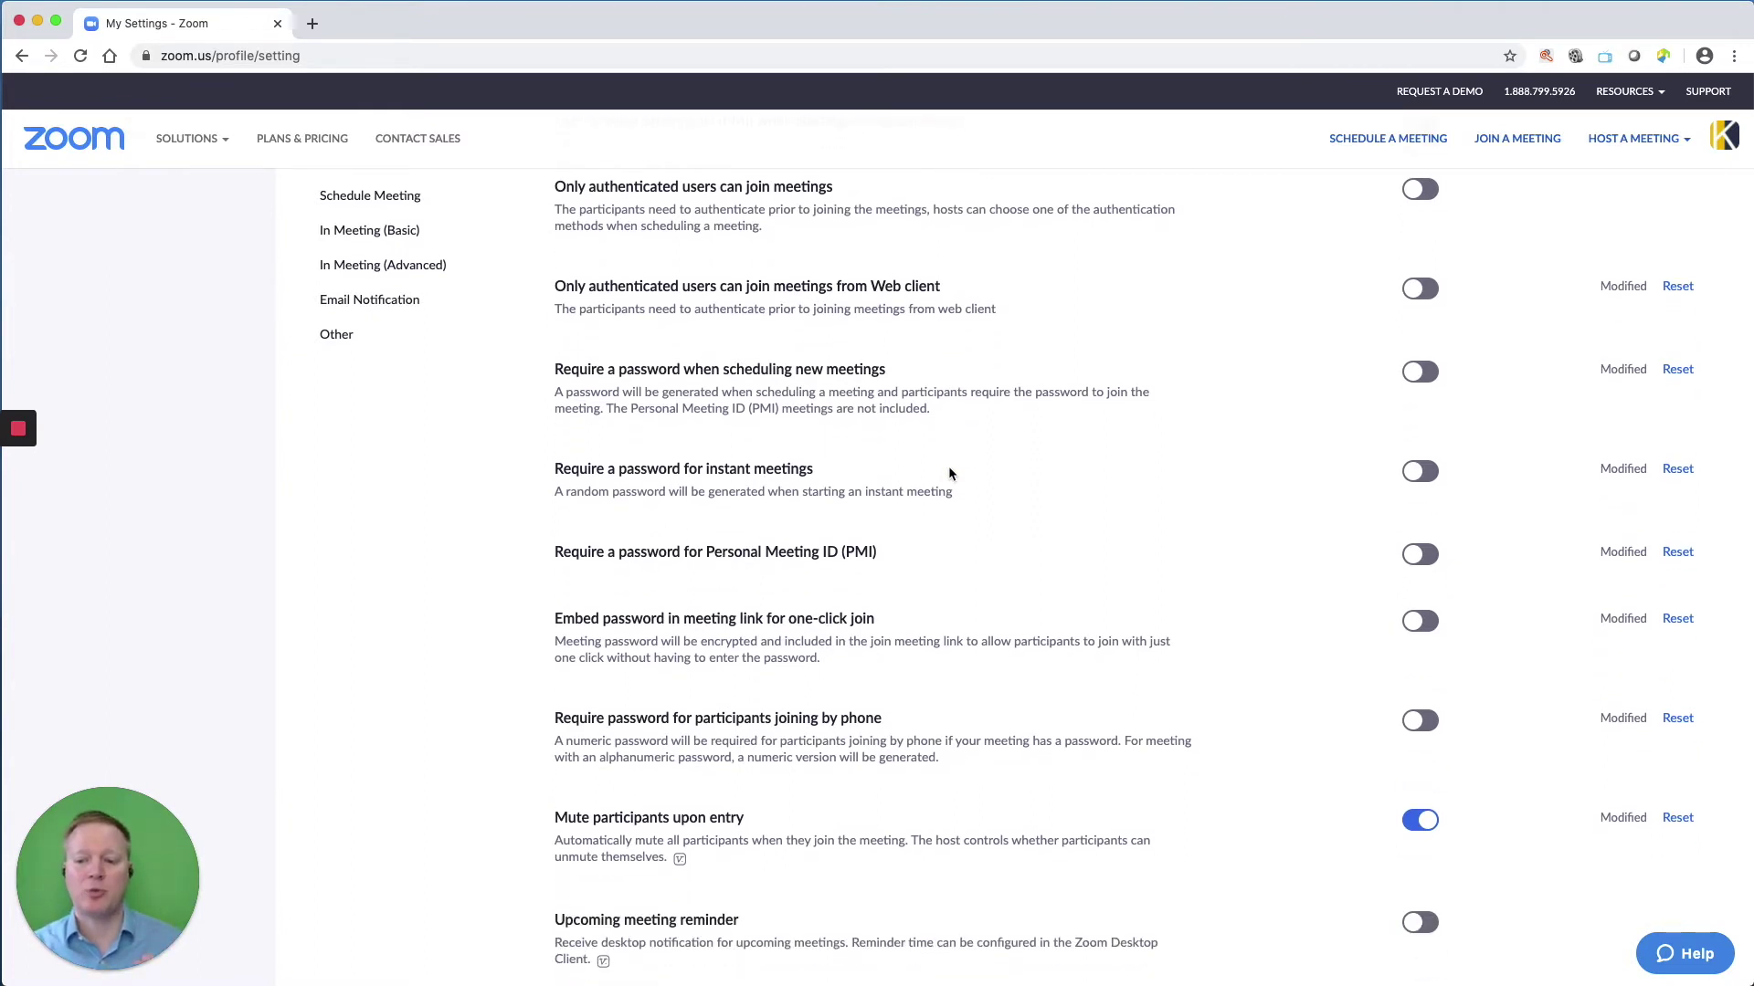
scroll(948, 473, "down", 4)
left_click(948, 548)
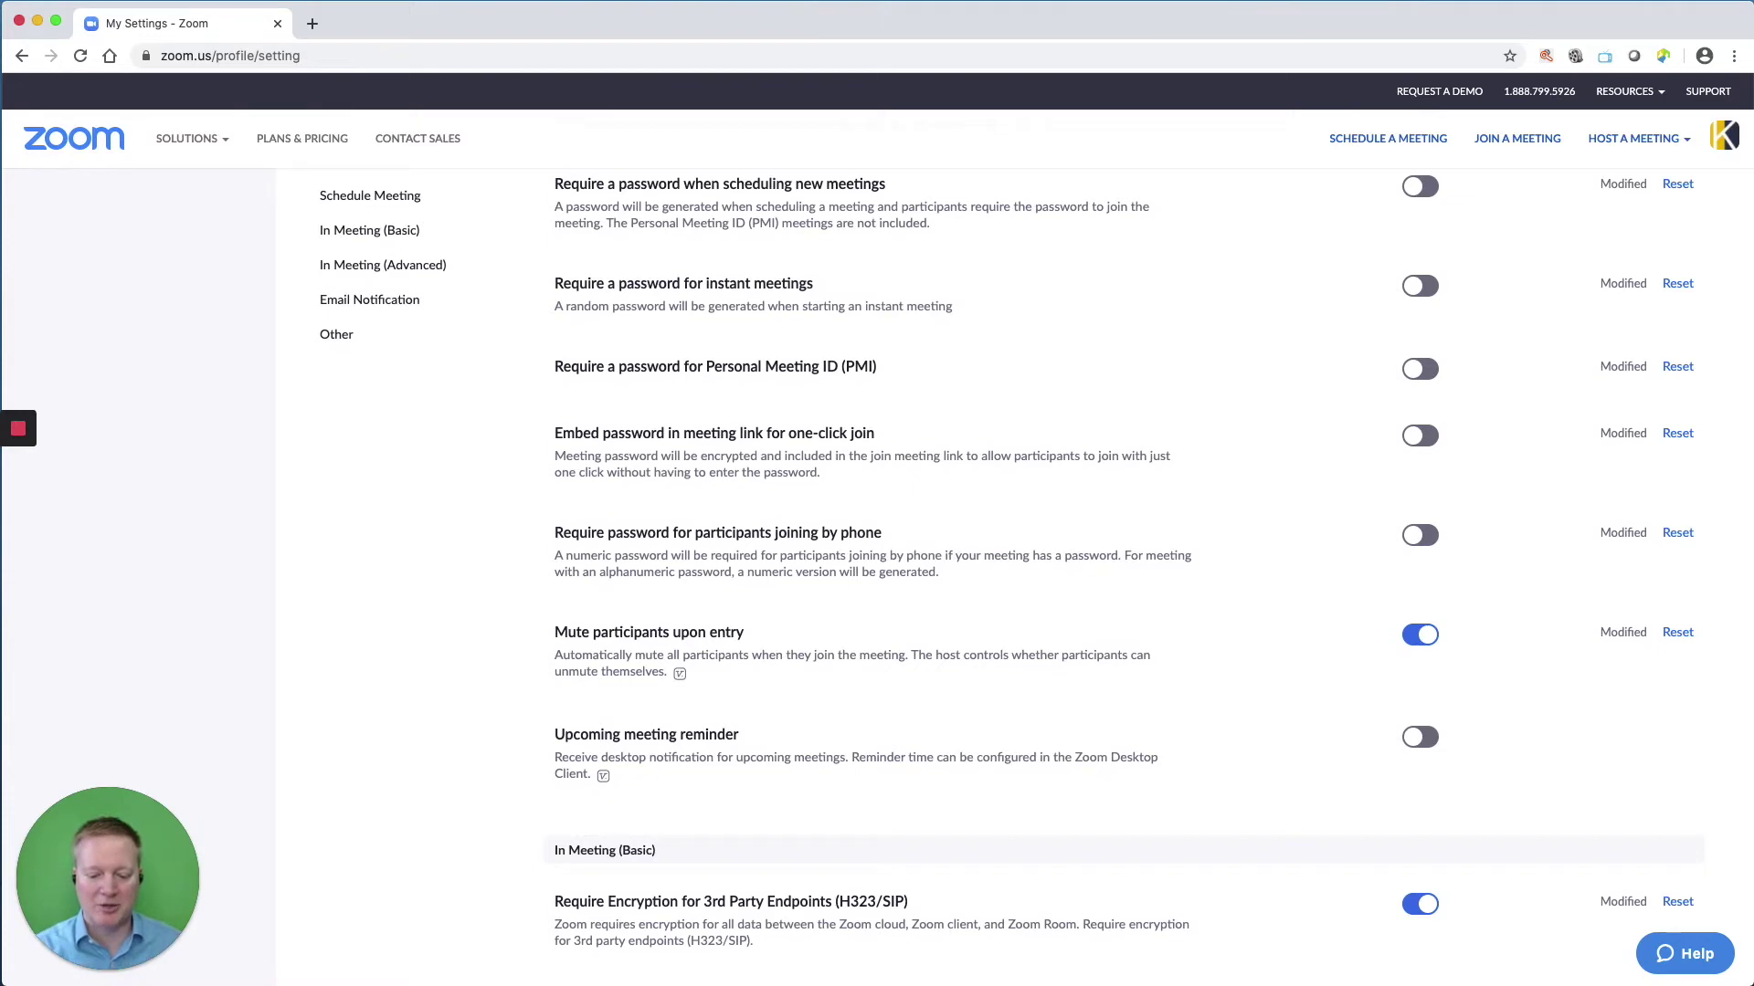
mouse_move(188, 138)
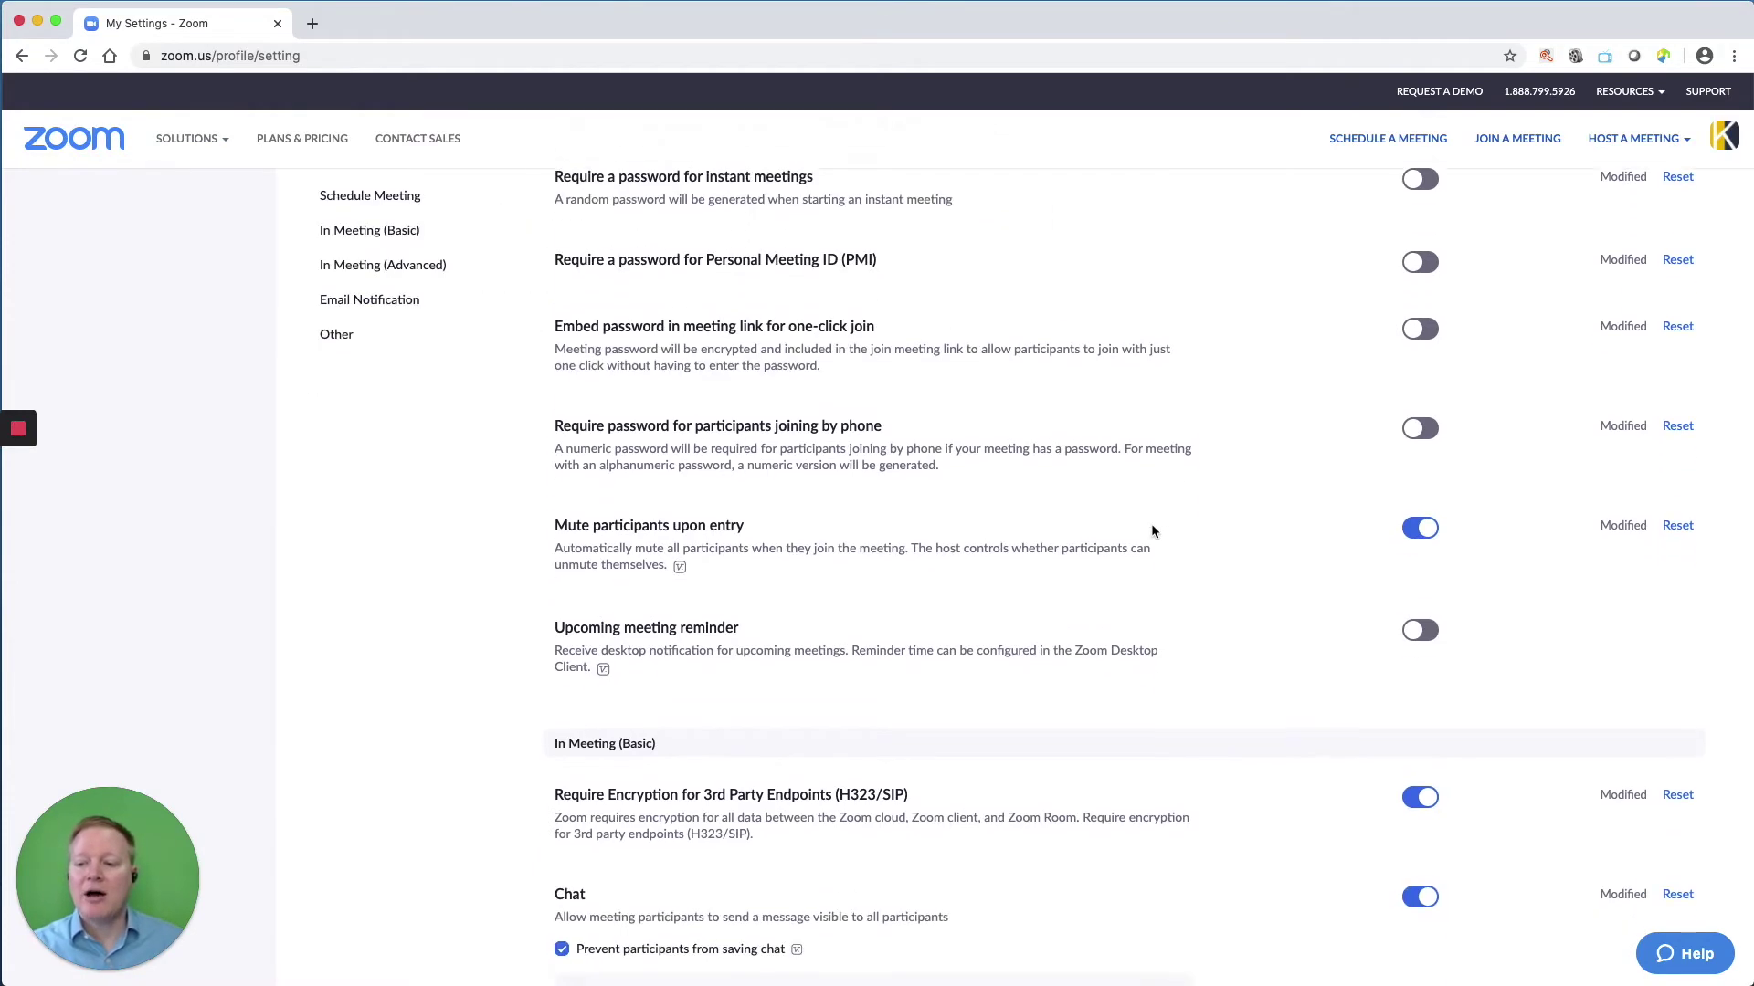
scroll(1153, 532, "down", 1)
left_click(765, 527)
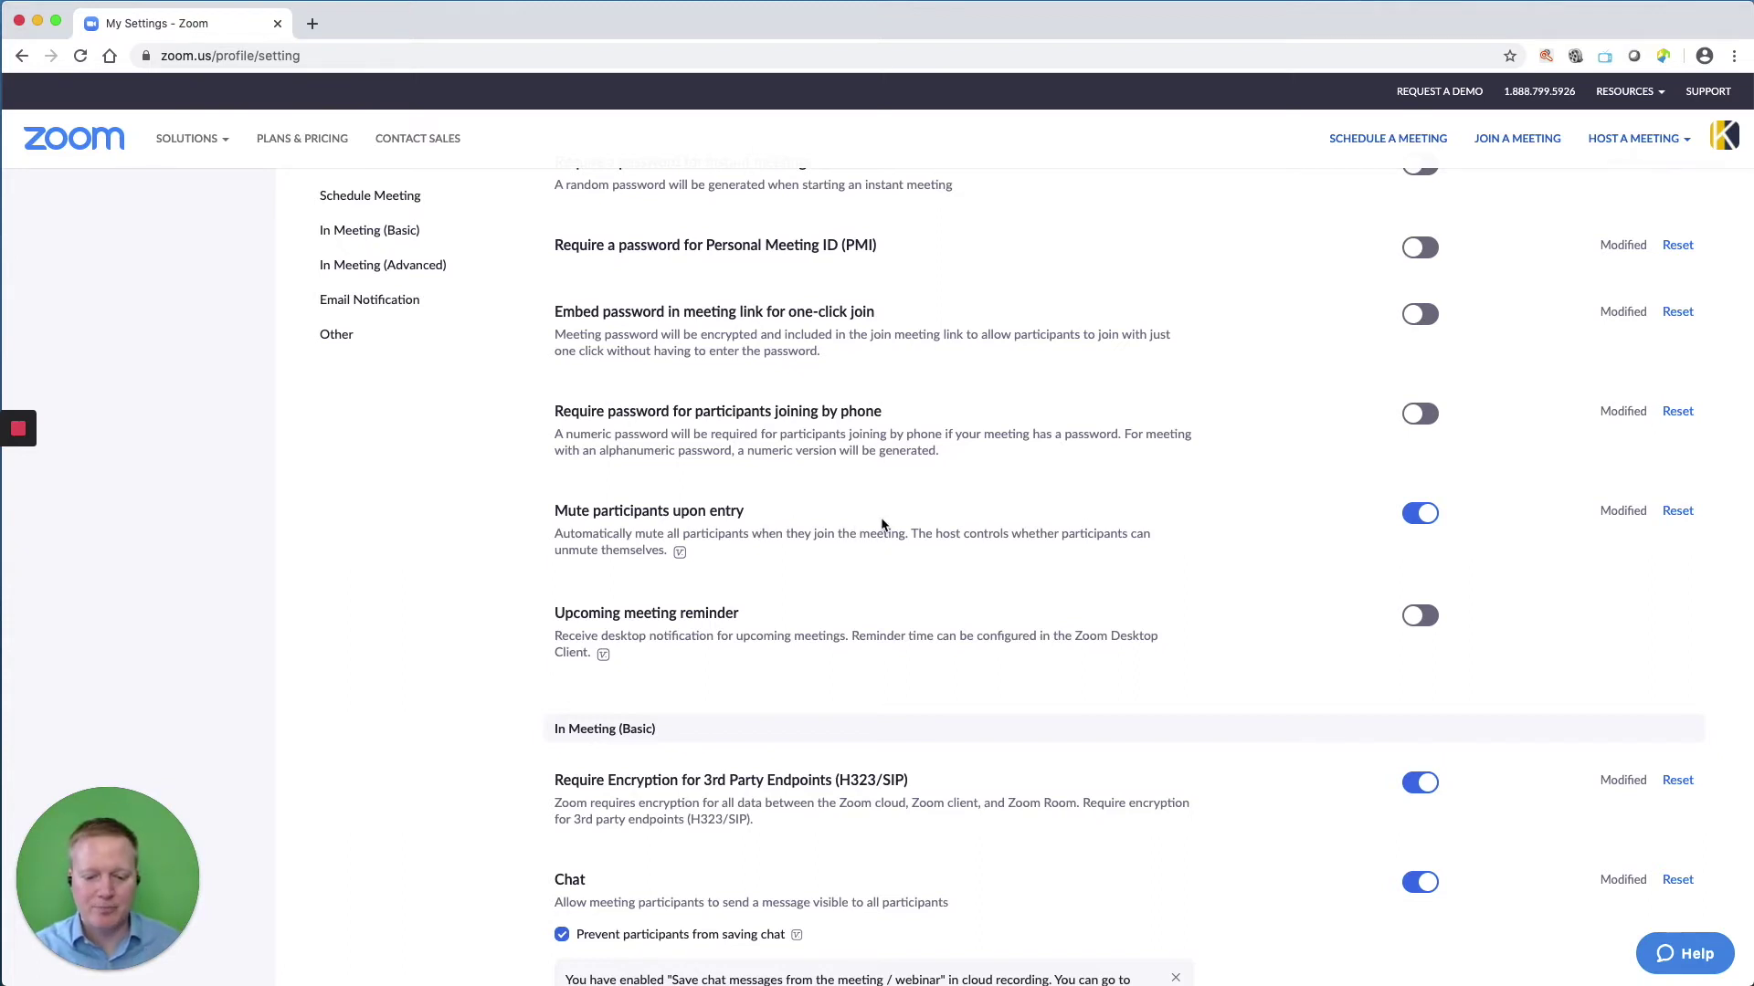
scroll(882, 523, "down", 5)
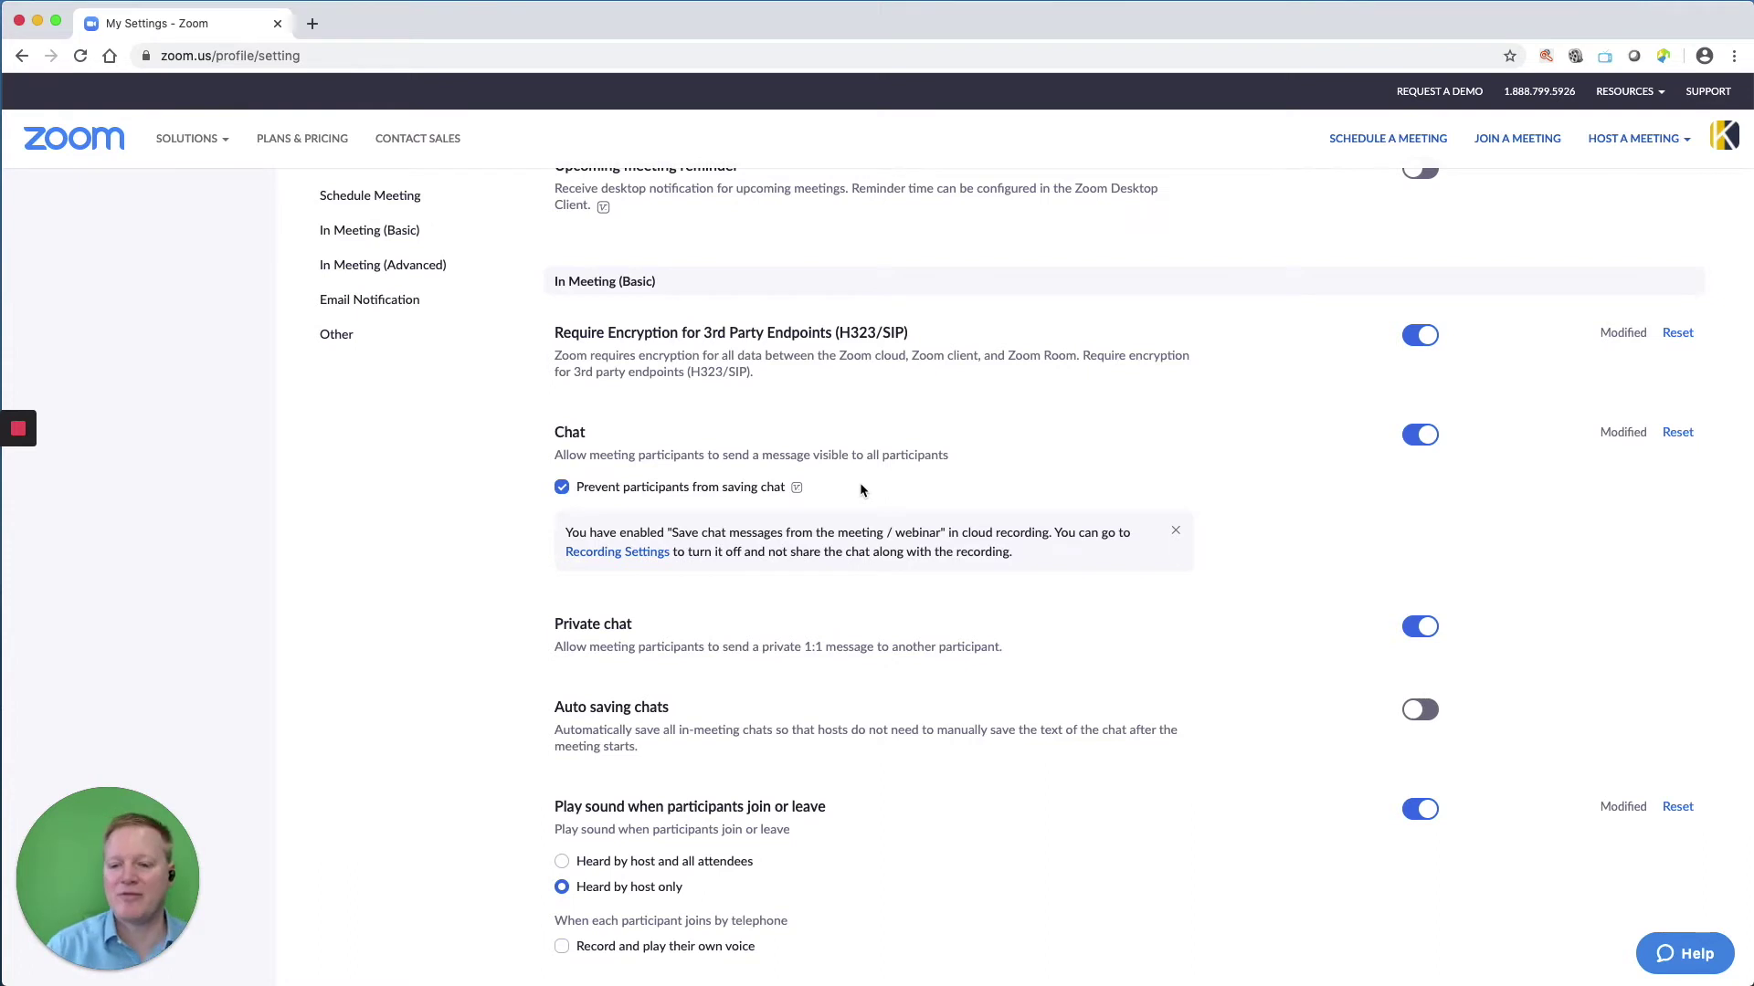
scroll(859, 482, "down", 2)
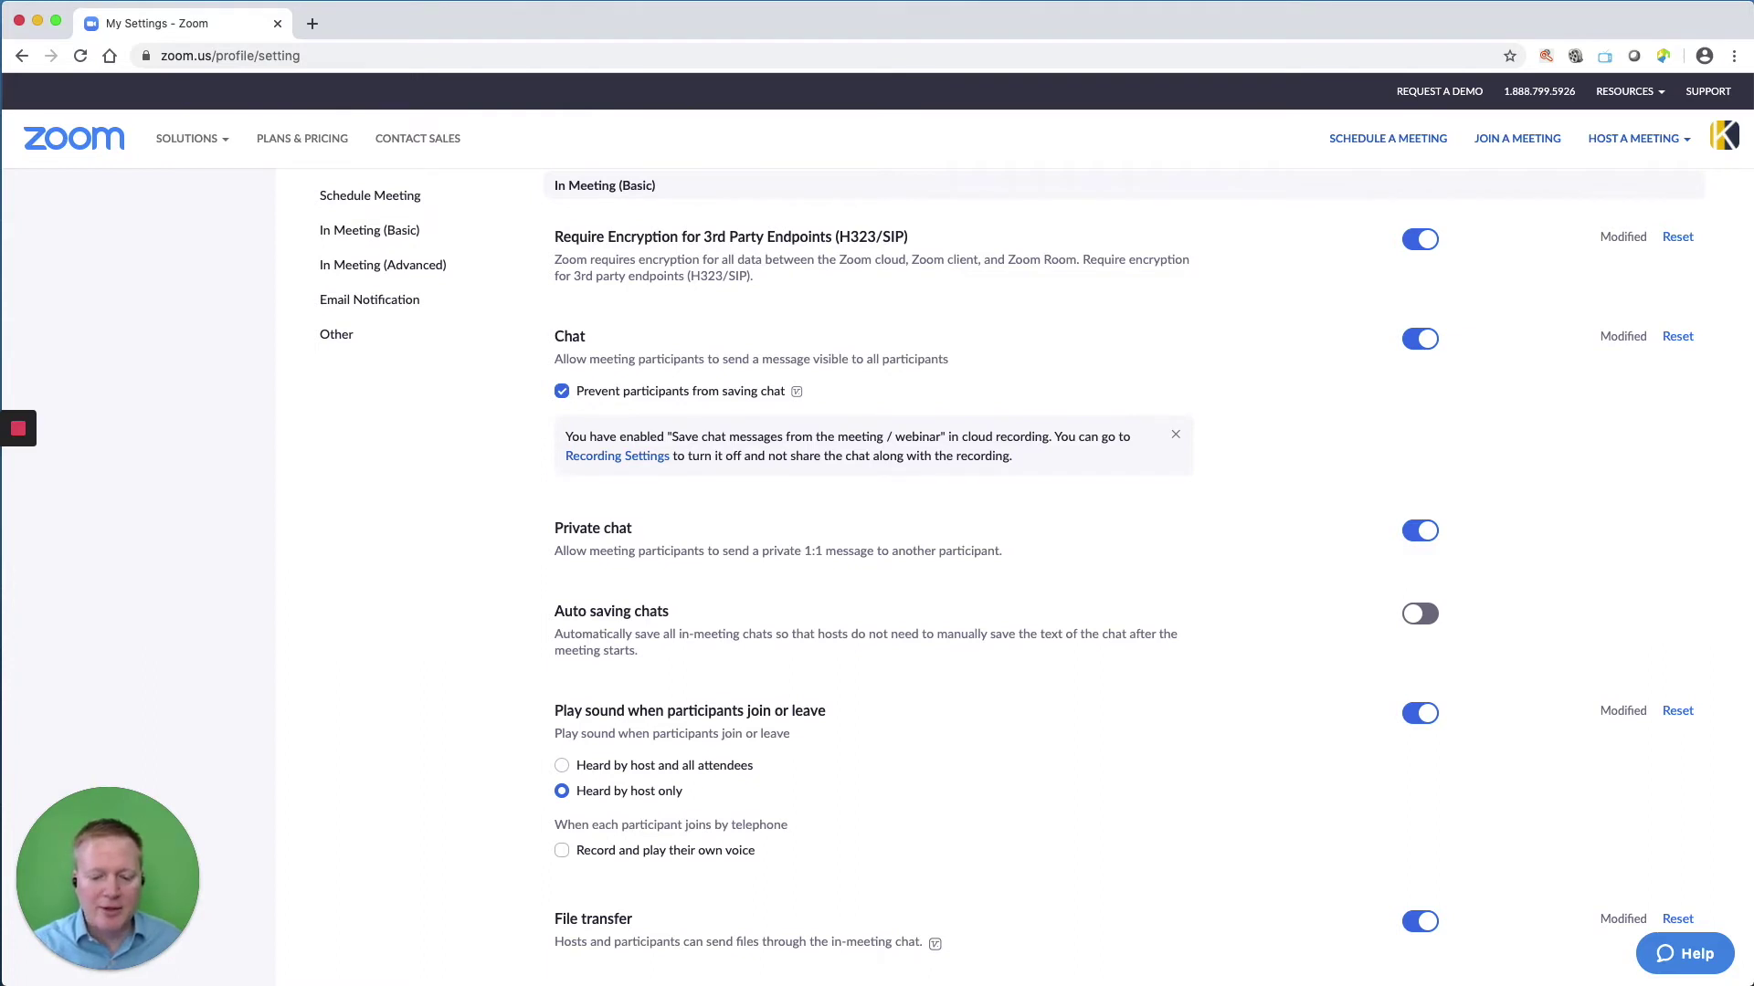
scroll(1284, 497, "down", 5)
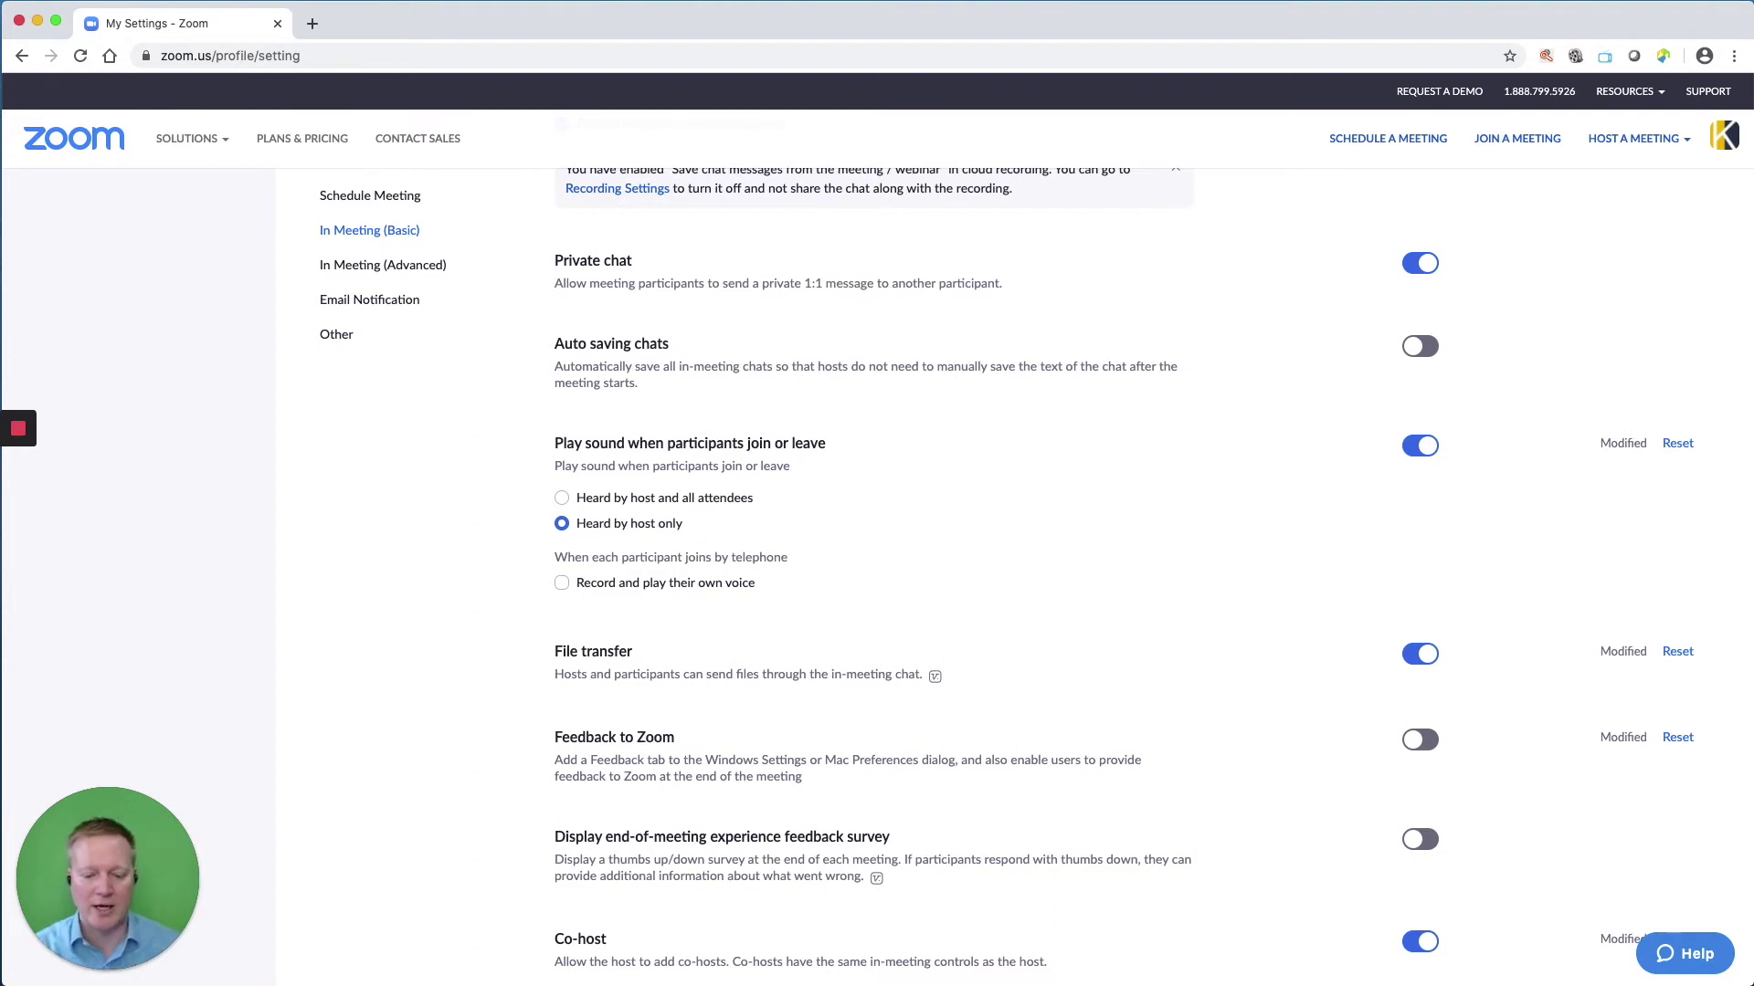
scroll(986, 516, "down", 5)
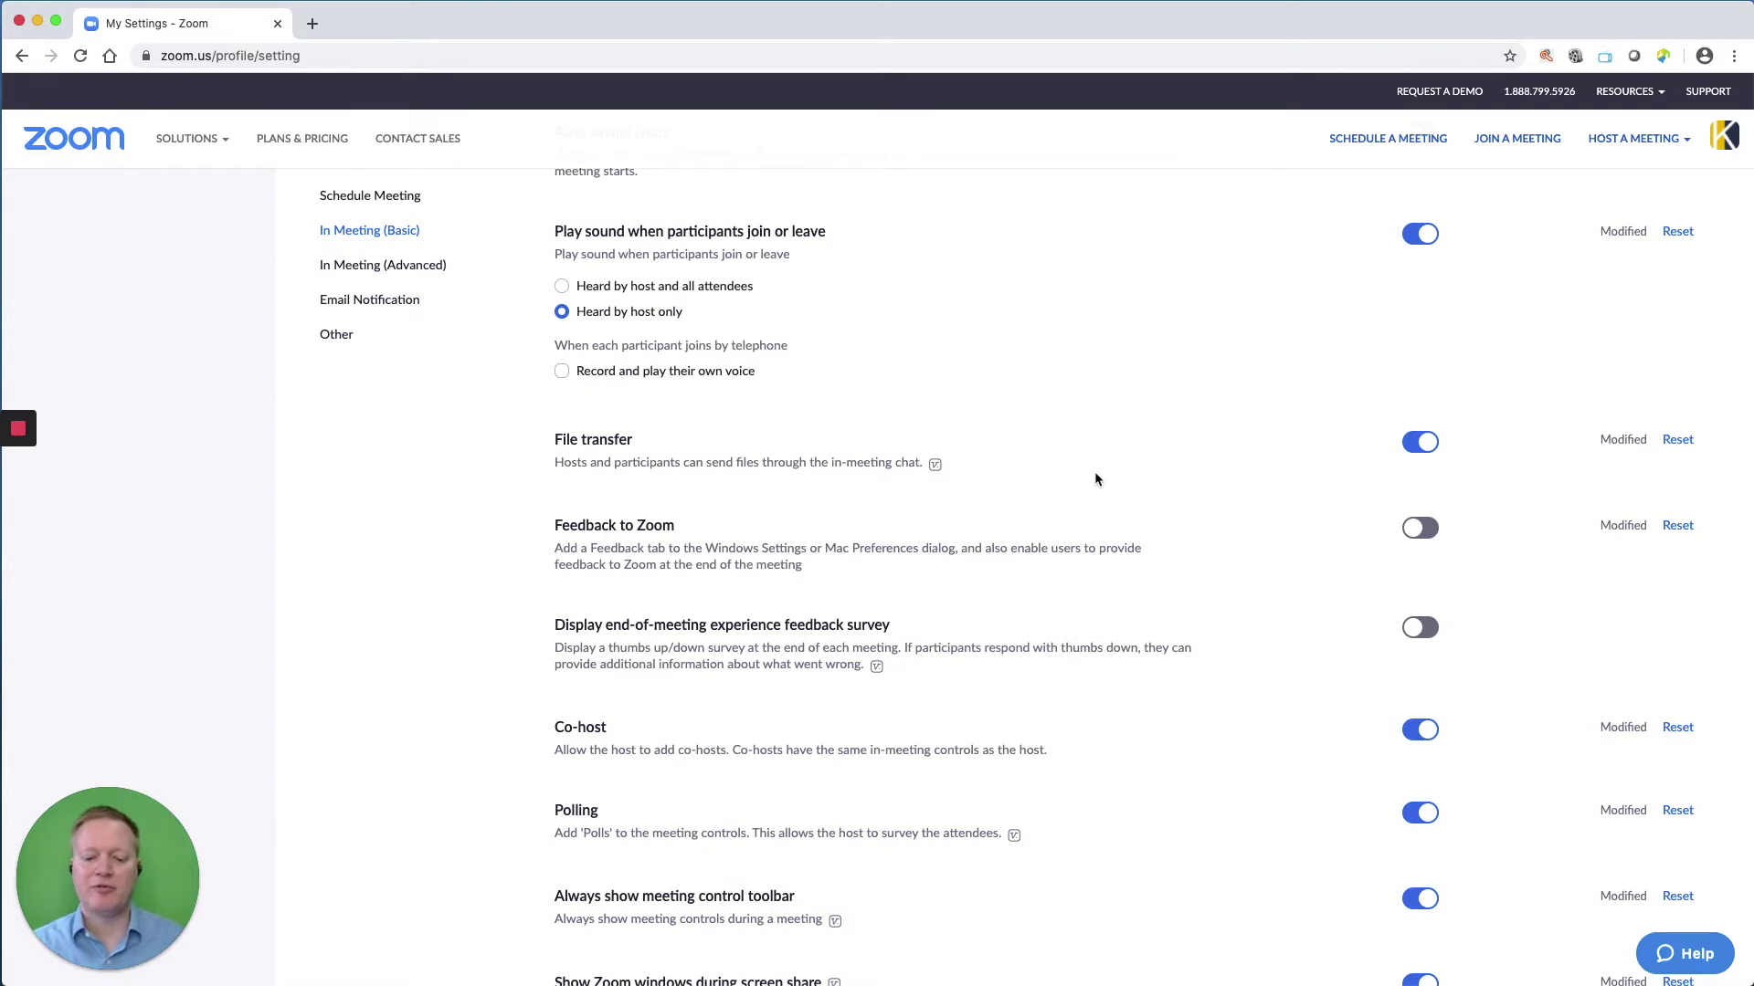
scroll(1095, 480, "down", 3)
scroll(1096, 480, "down", 4)
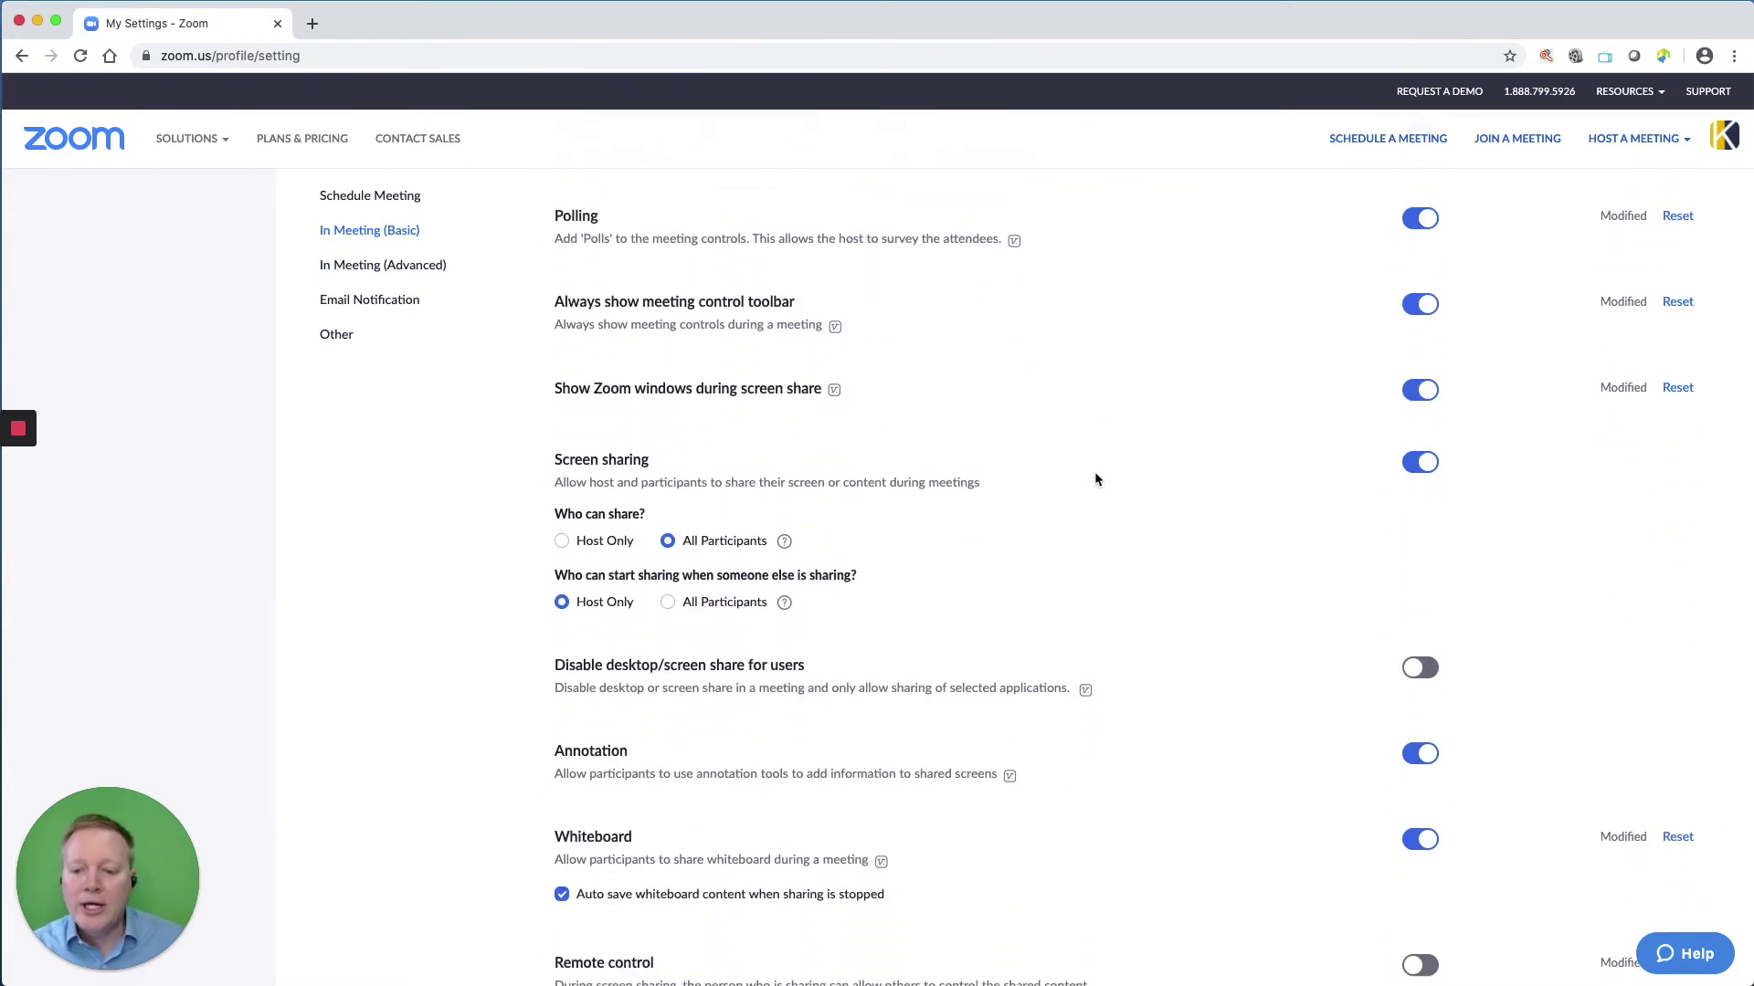
scroll(1096, 480, "up", 1)
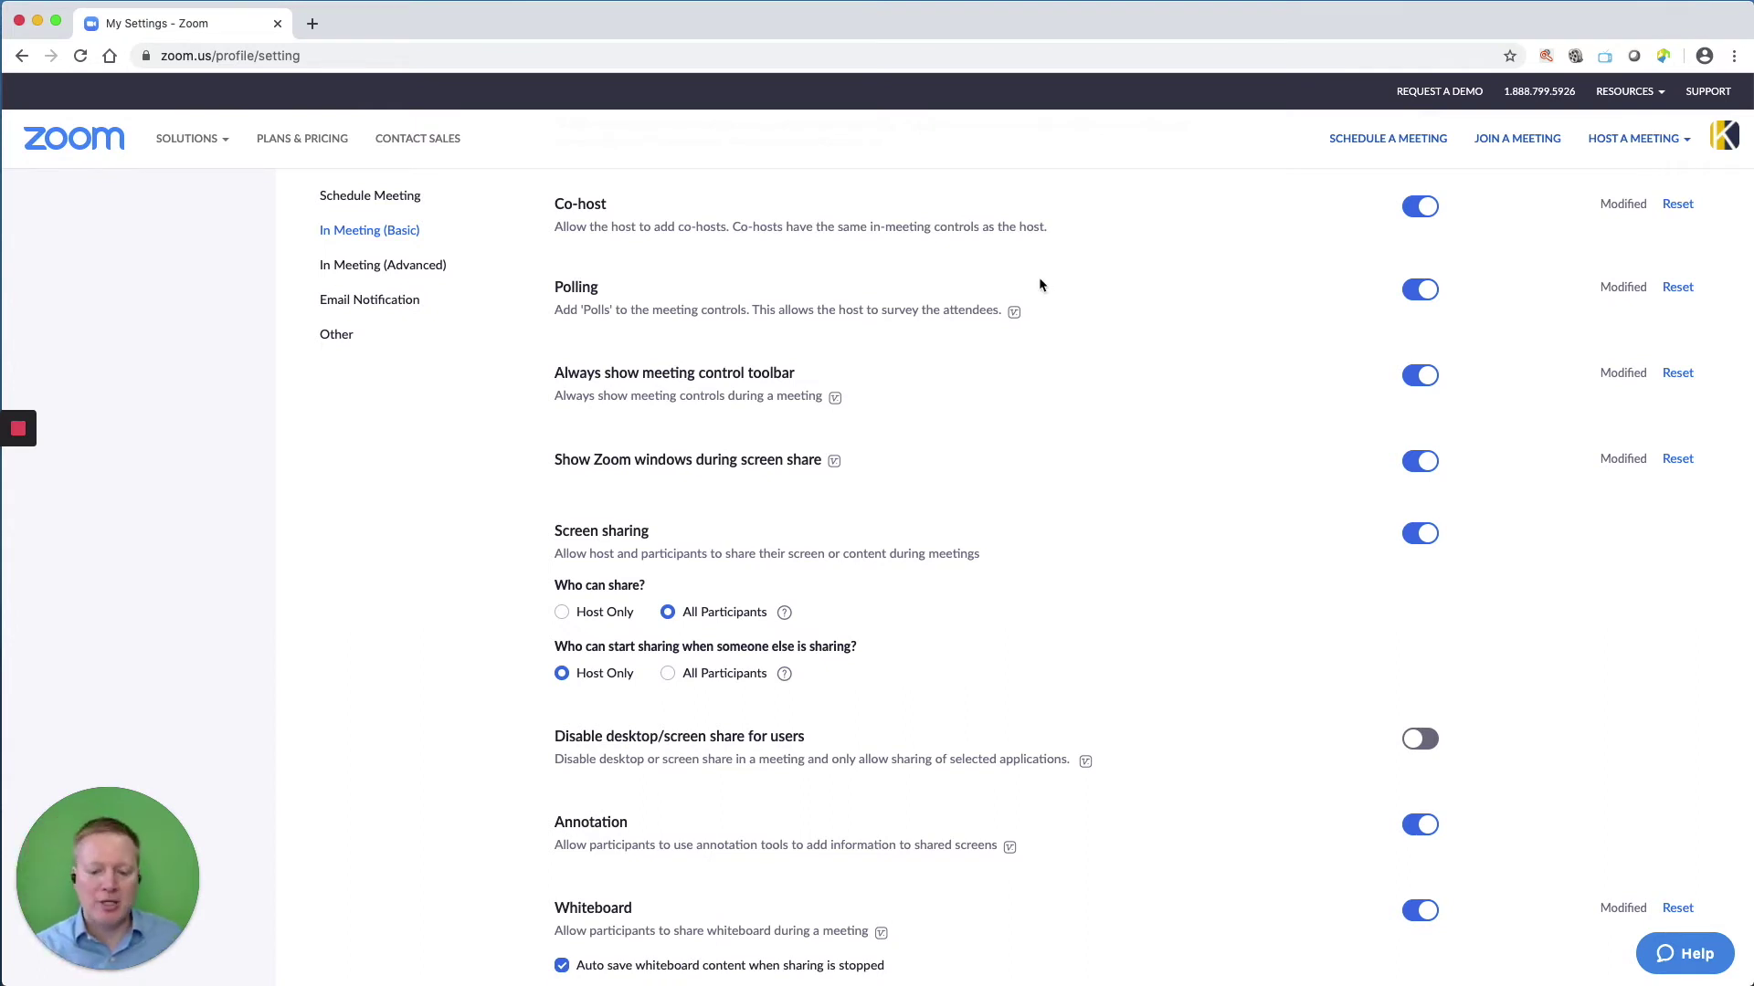
scroll(1039, 285, "down", 1)
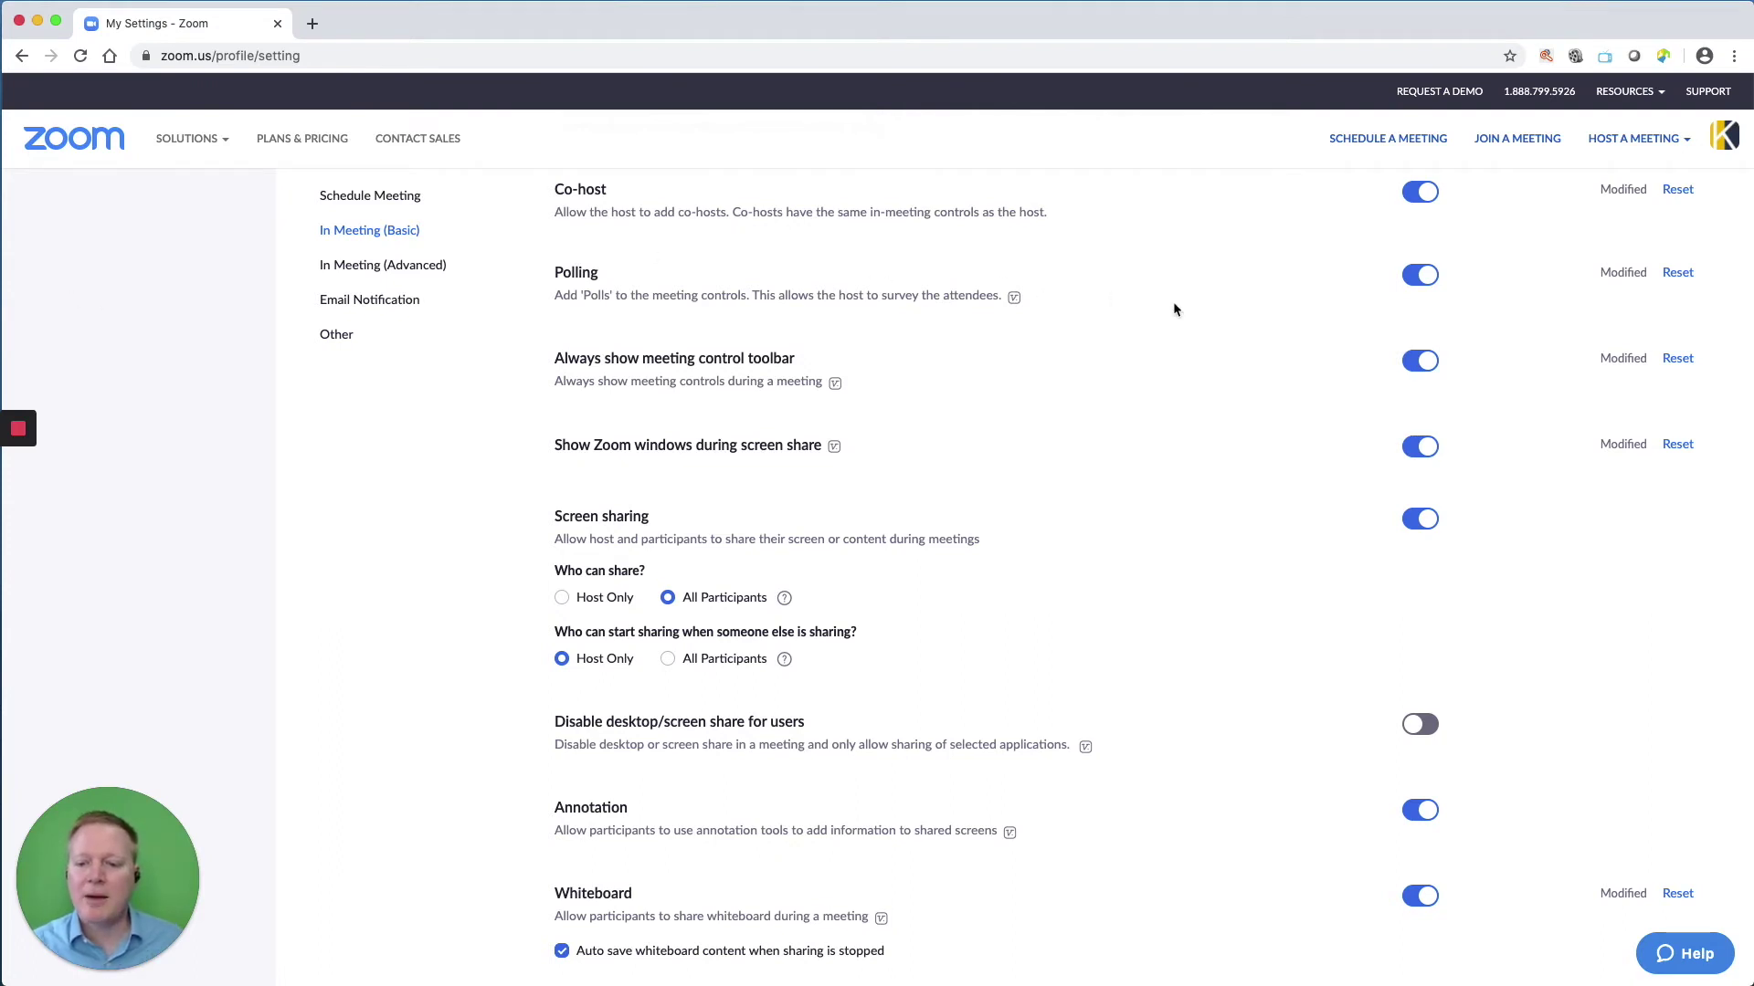
scroll(1172, 303, "down", 5)
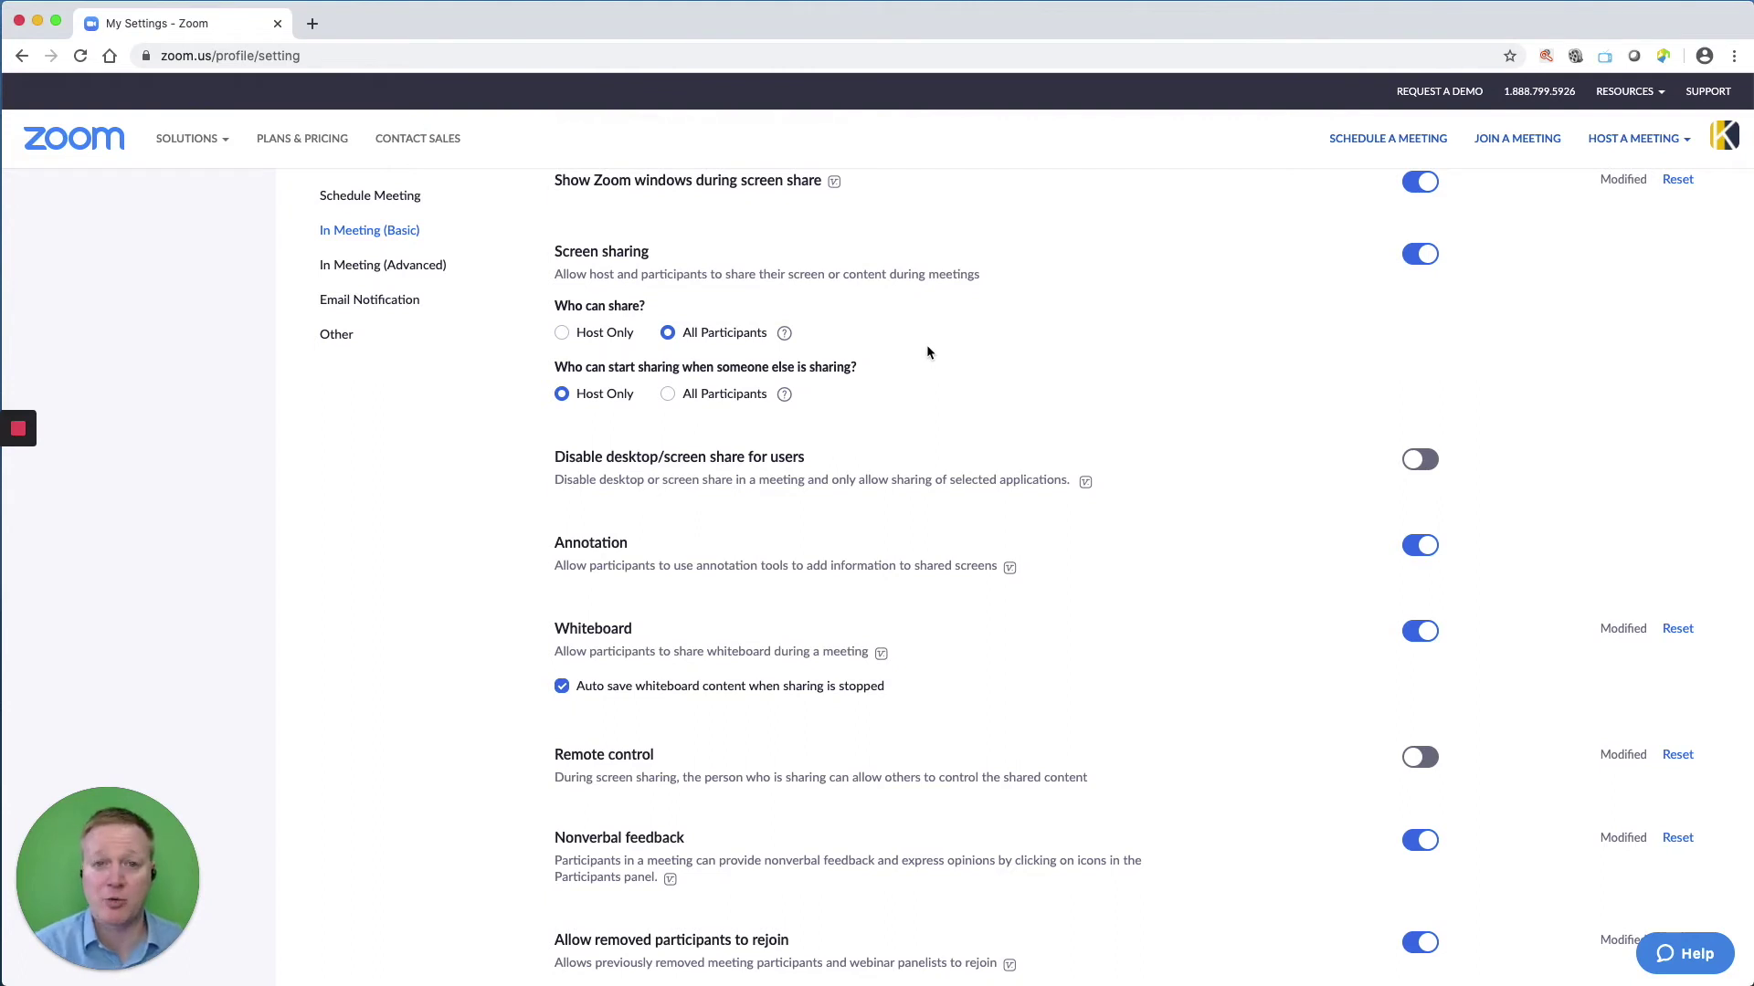
scroll(703, 423, "up", 3)
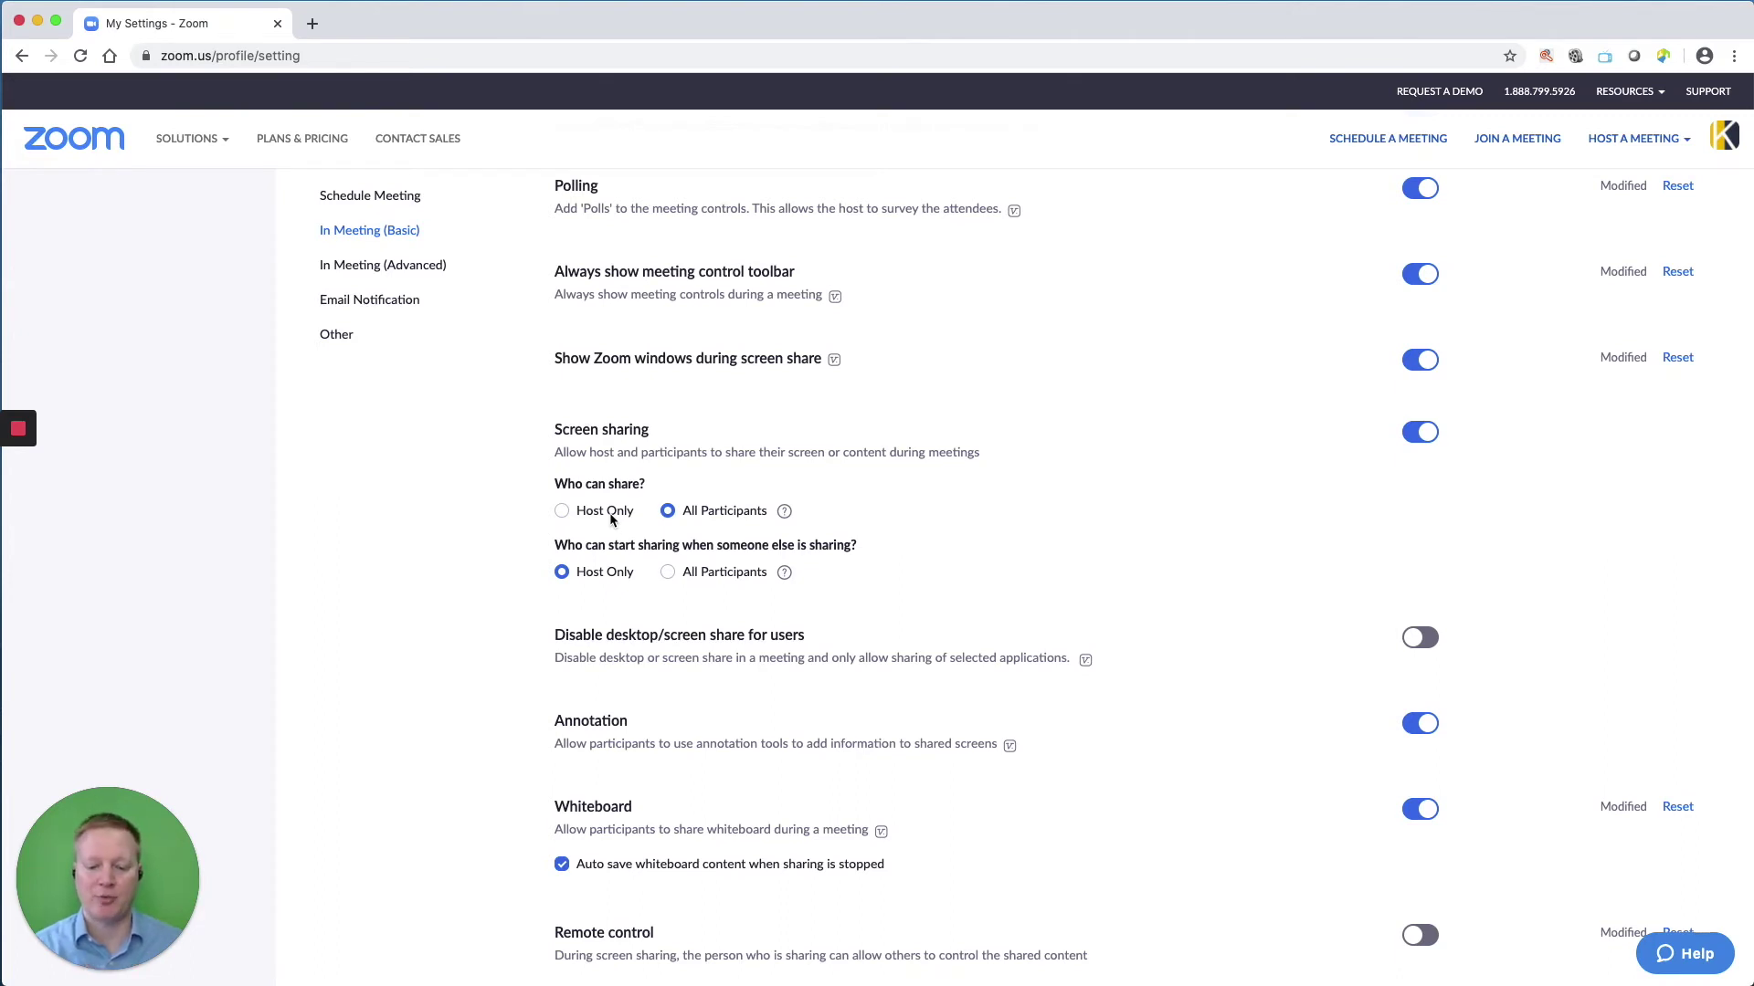
scroll(726, 475, "down", 3)
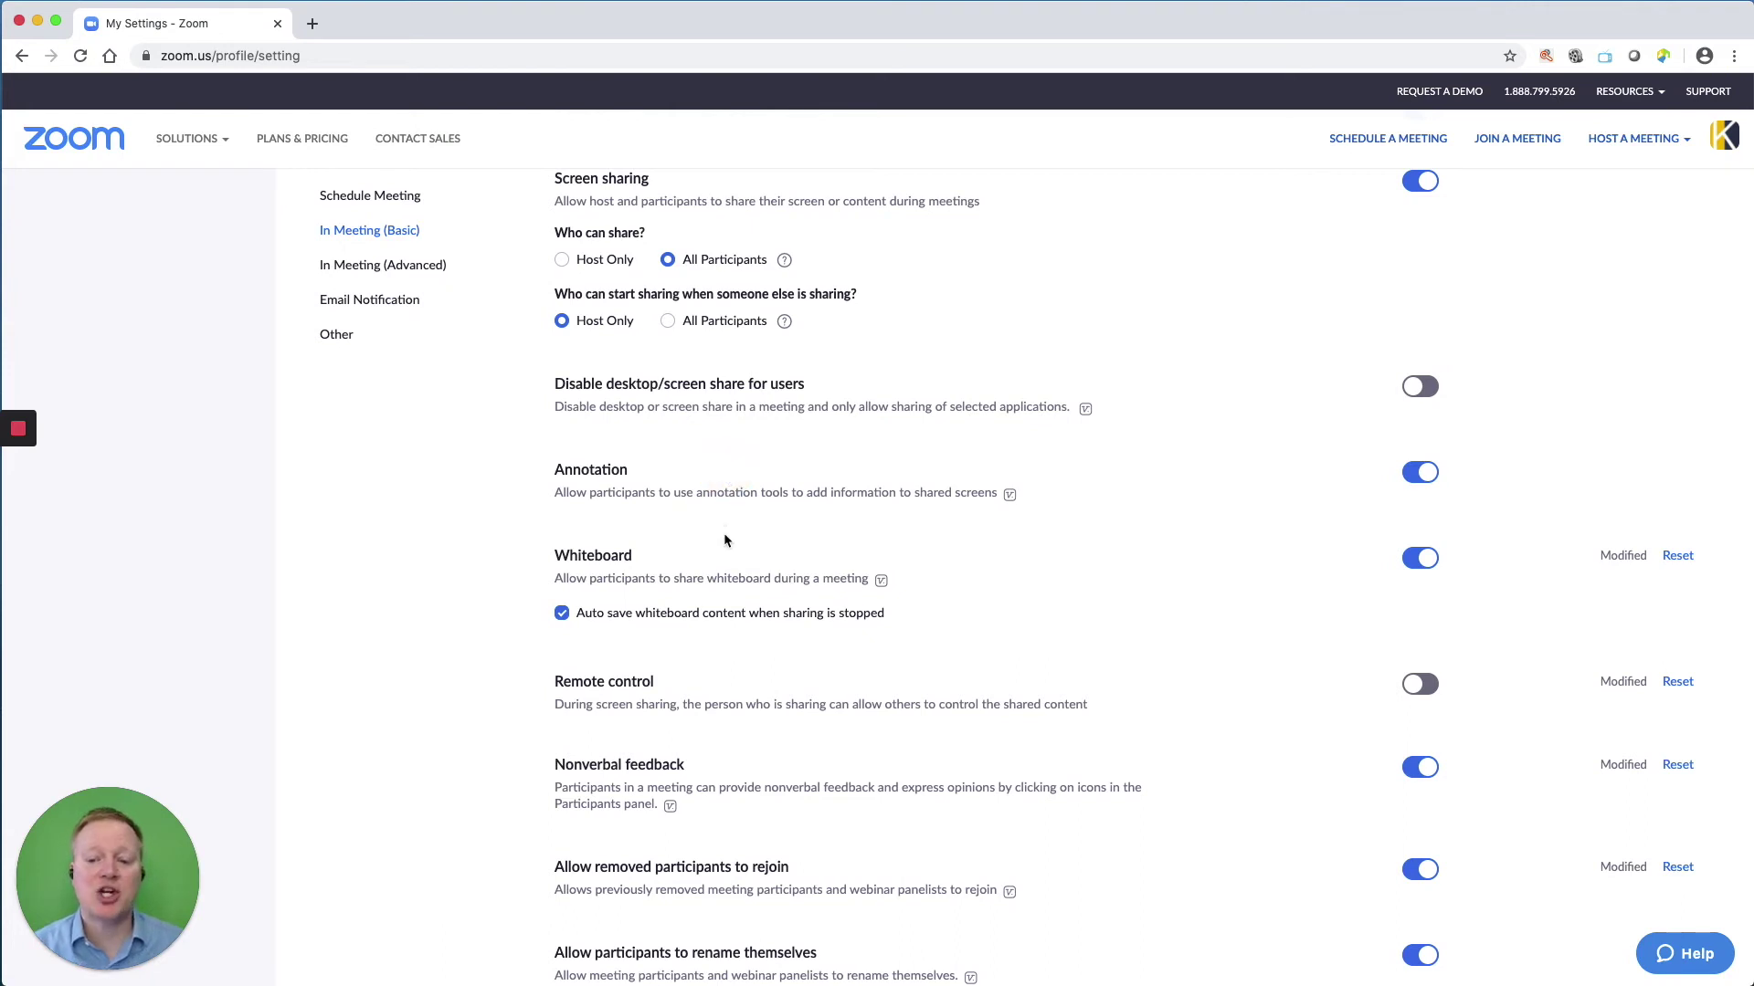
scroll(724, 545, "down", 2)
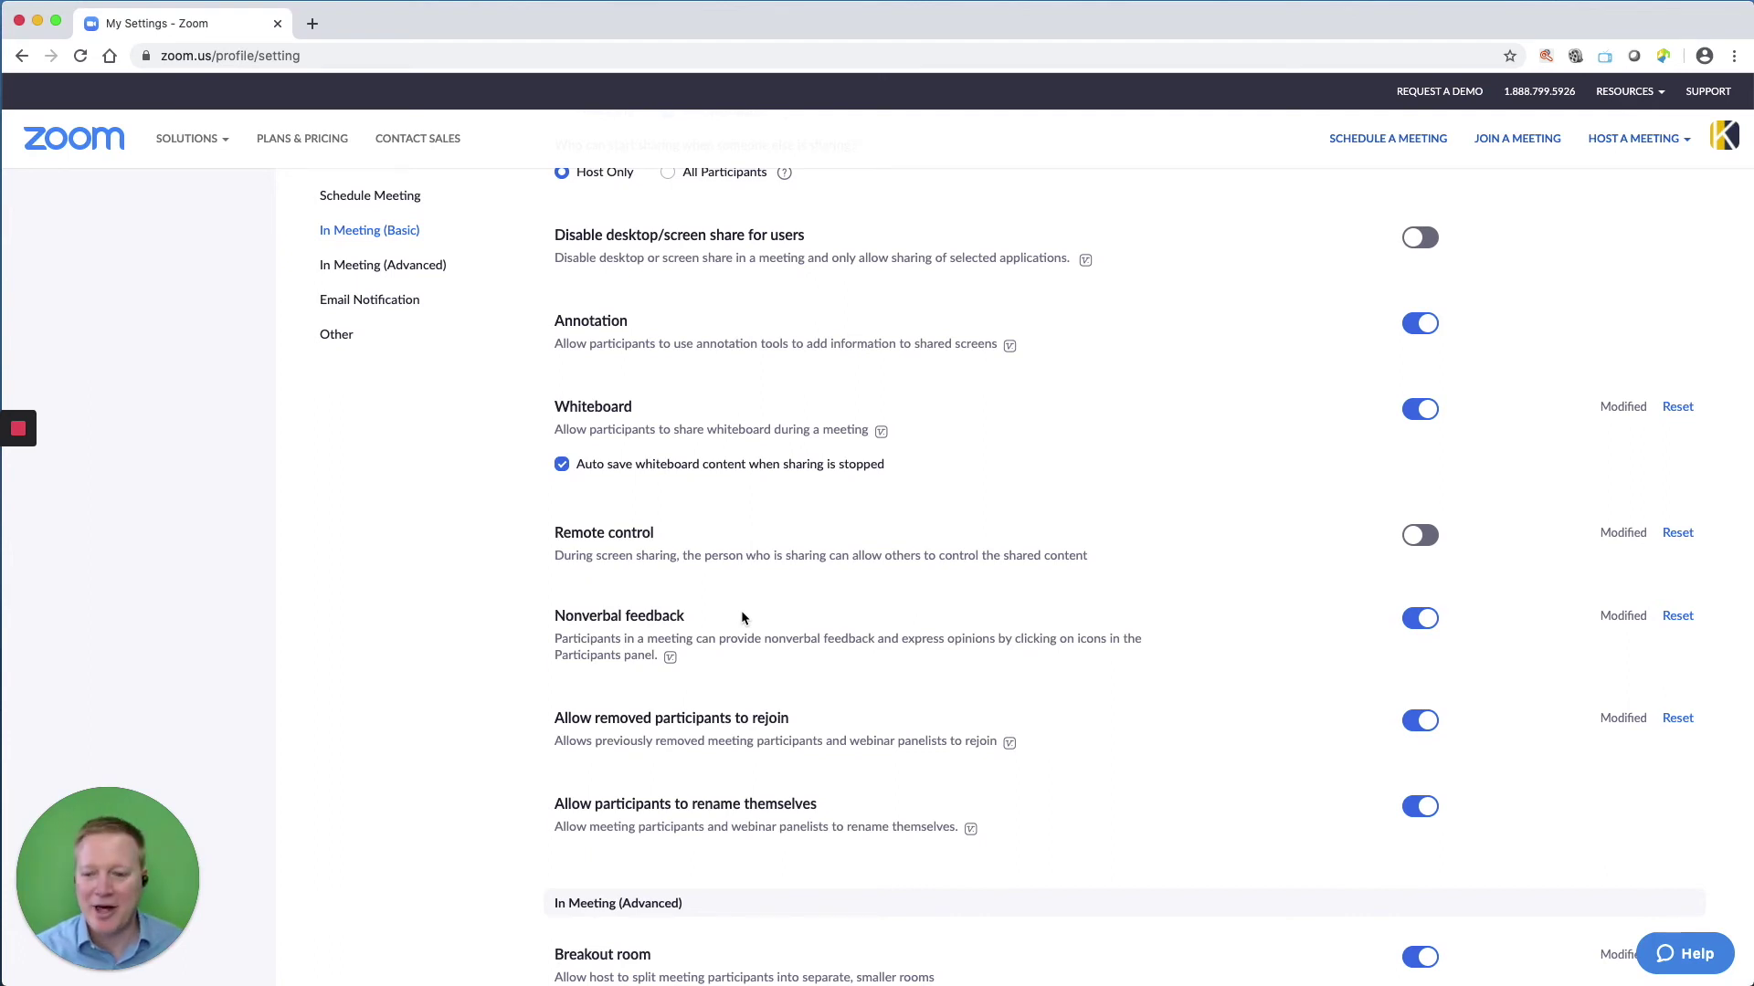
scroll(879, 731, "down", 2)
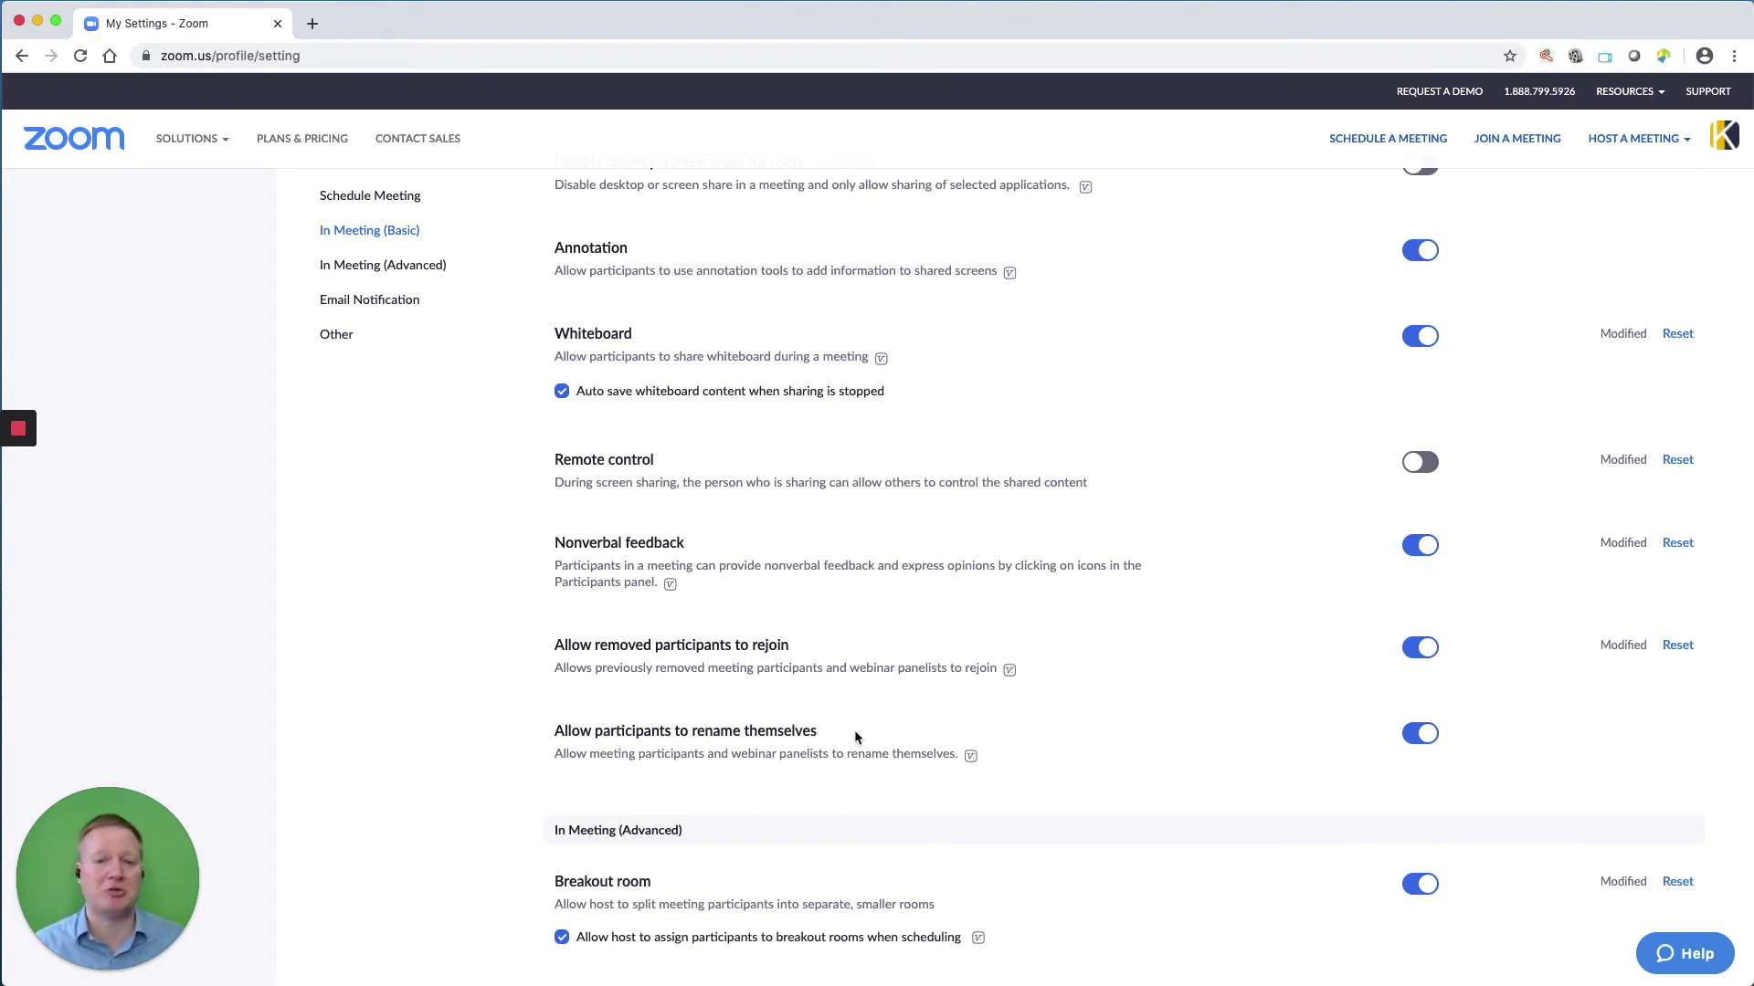
scroll(856, 734, "down", 5)
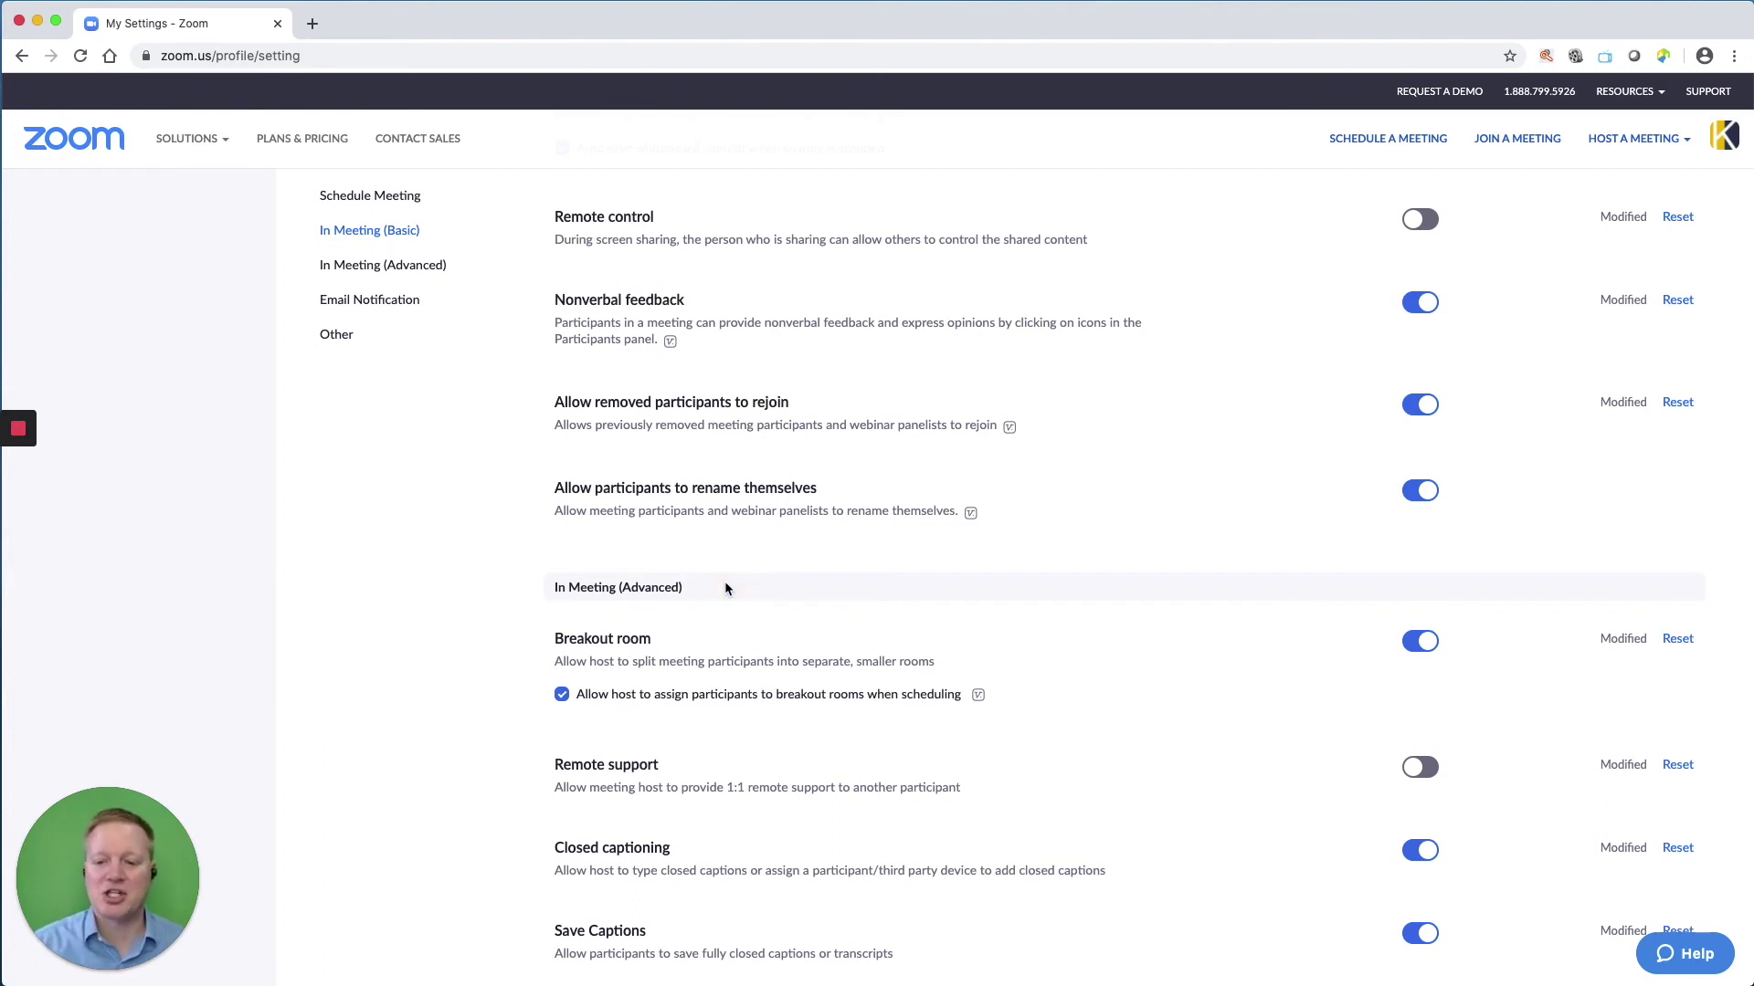
scroll(726, 587, "down", 5)
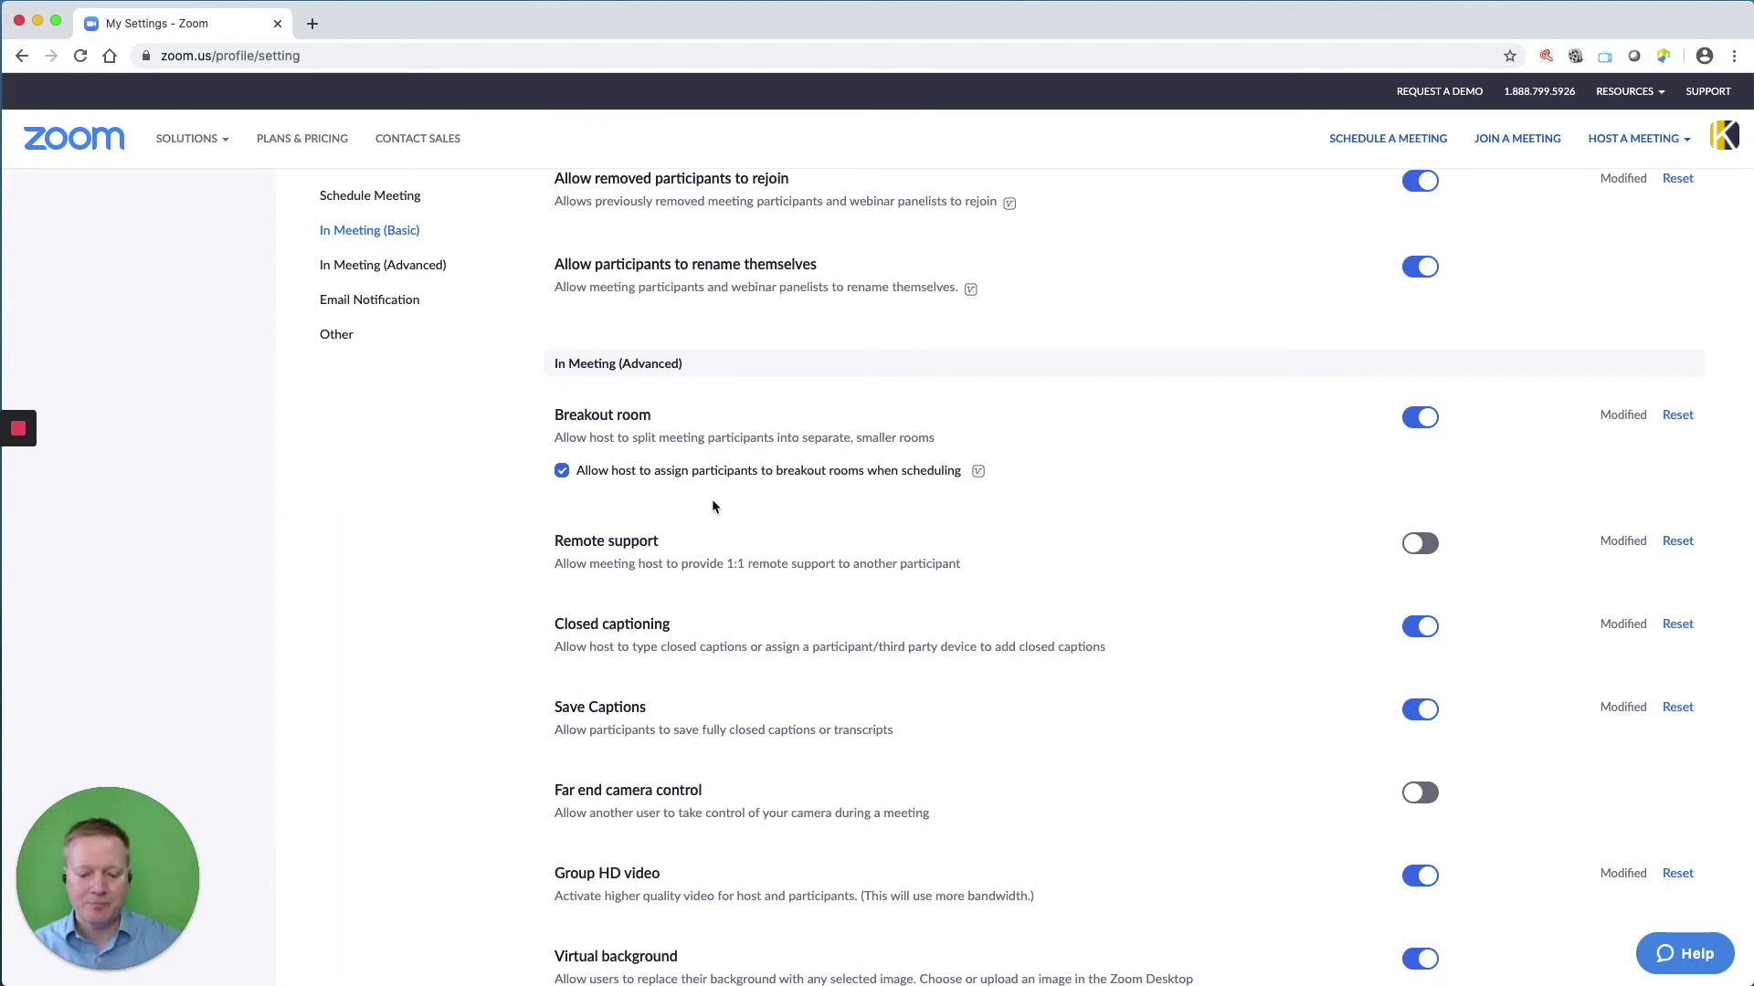
scroll(711, 516, "down", 3)
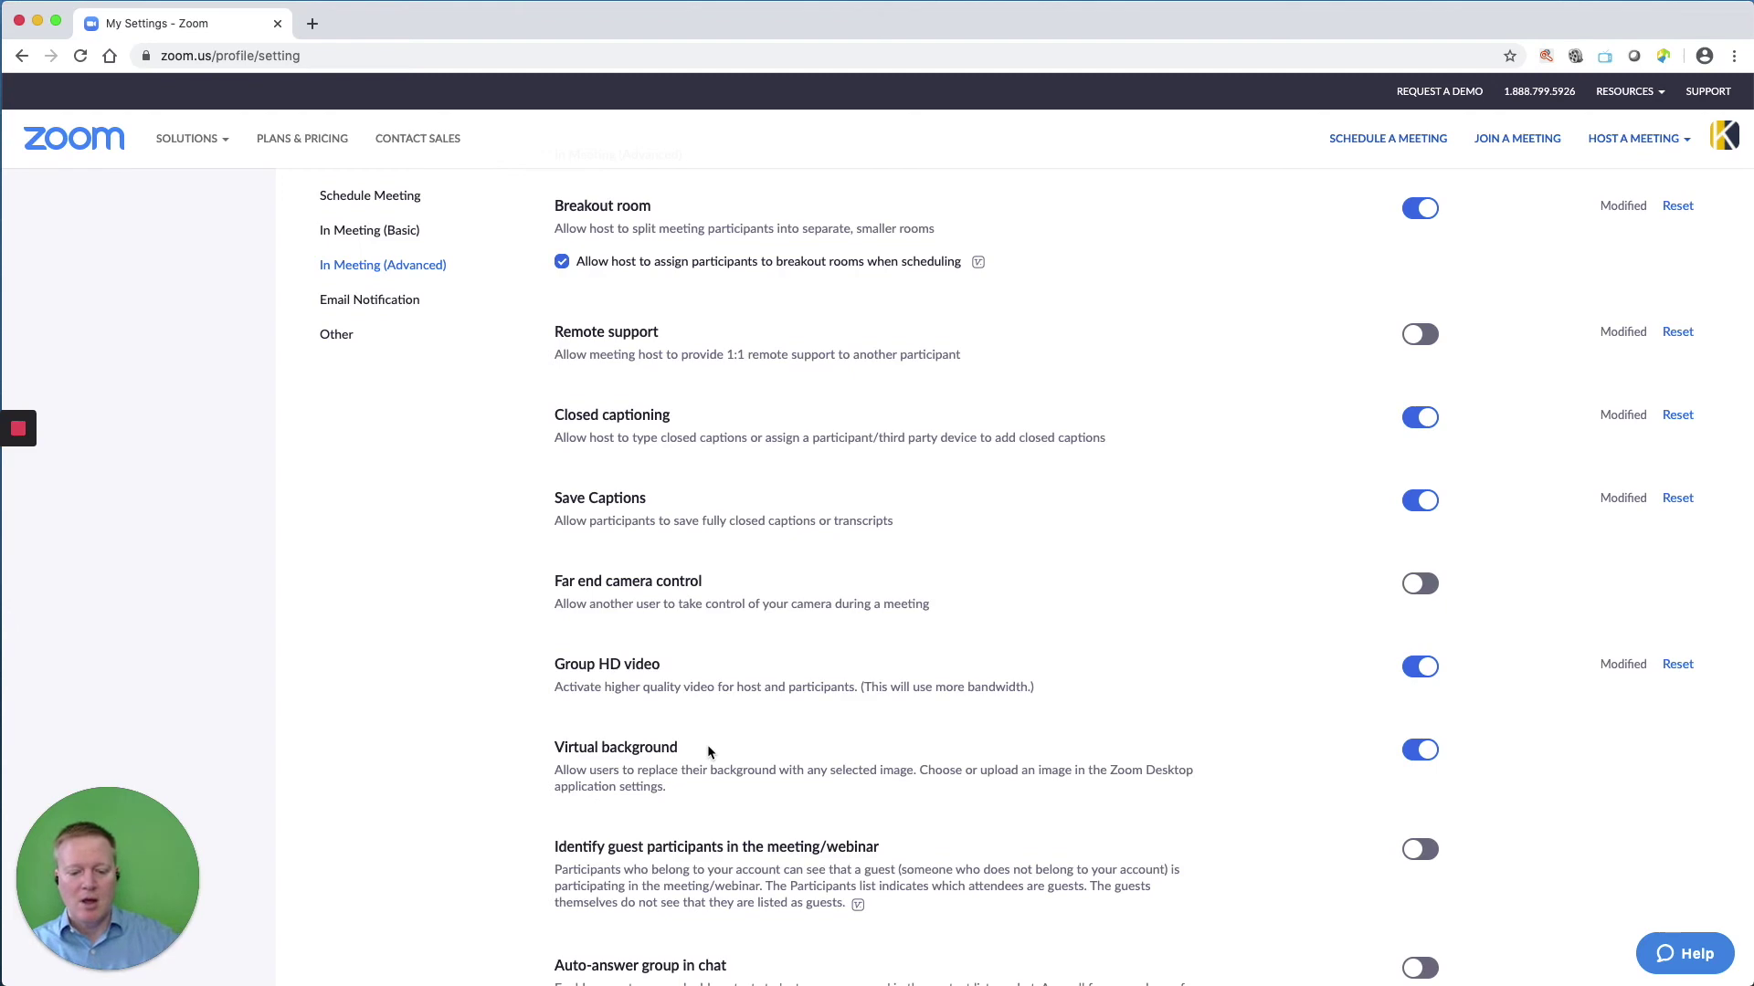
scroll(707, 743, "down", 3)
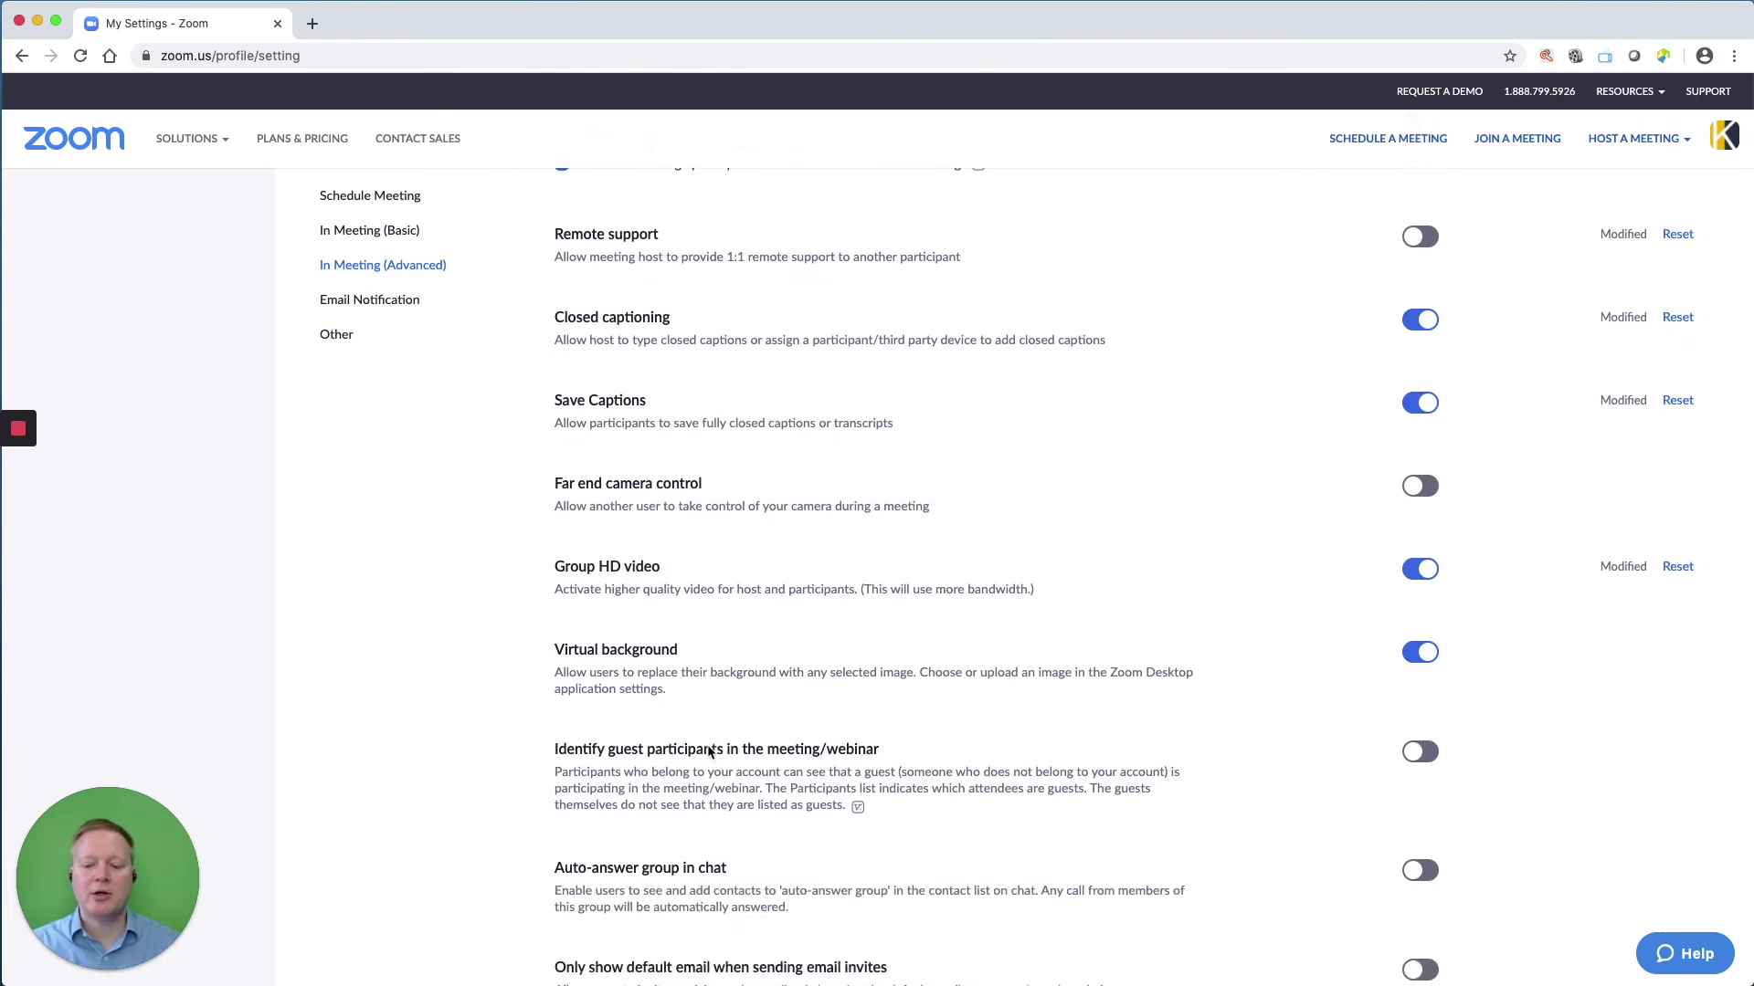
scroll(707, 751, "down", 4)
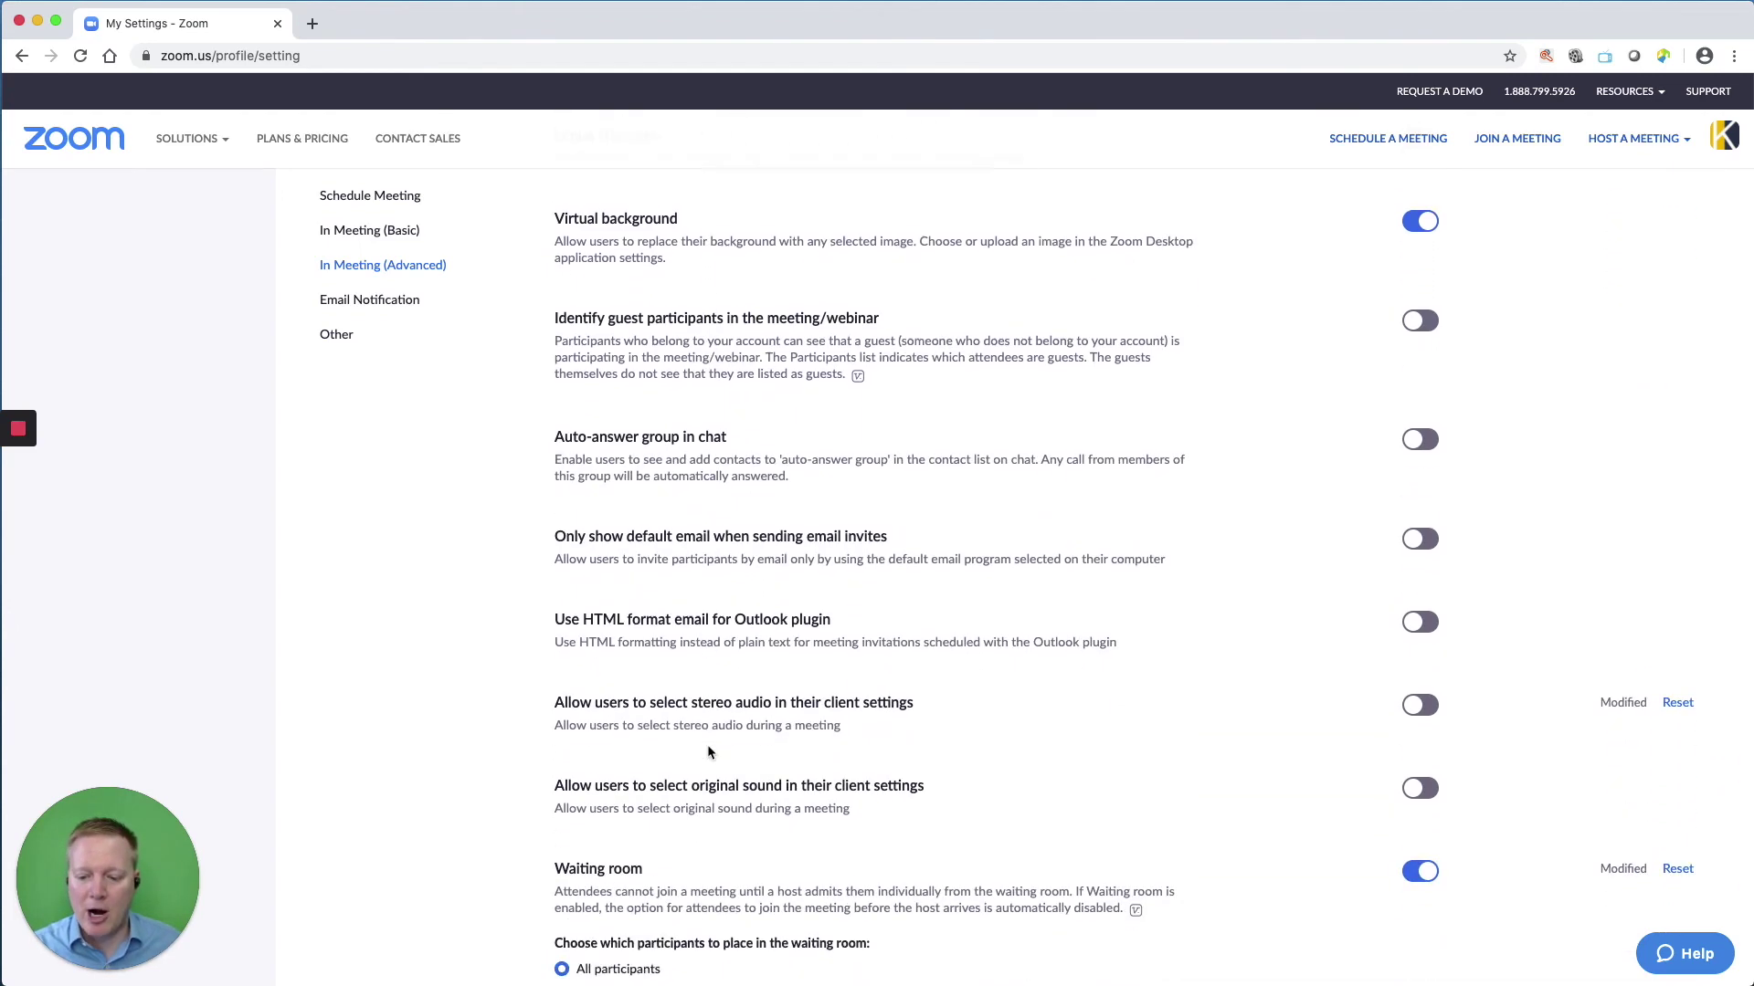
left_click(716, 733)
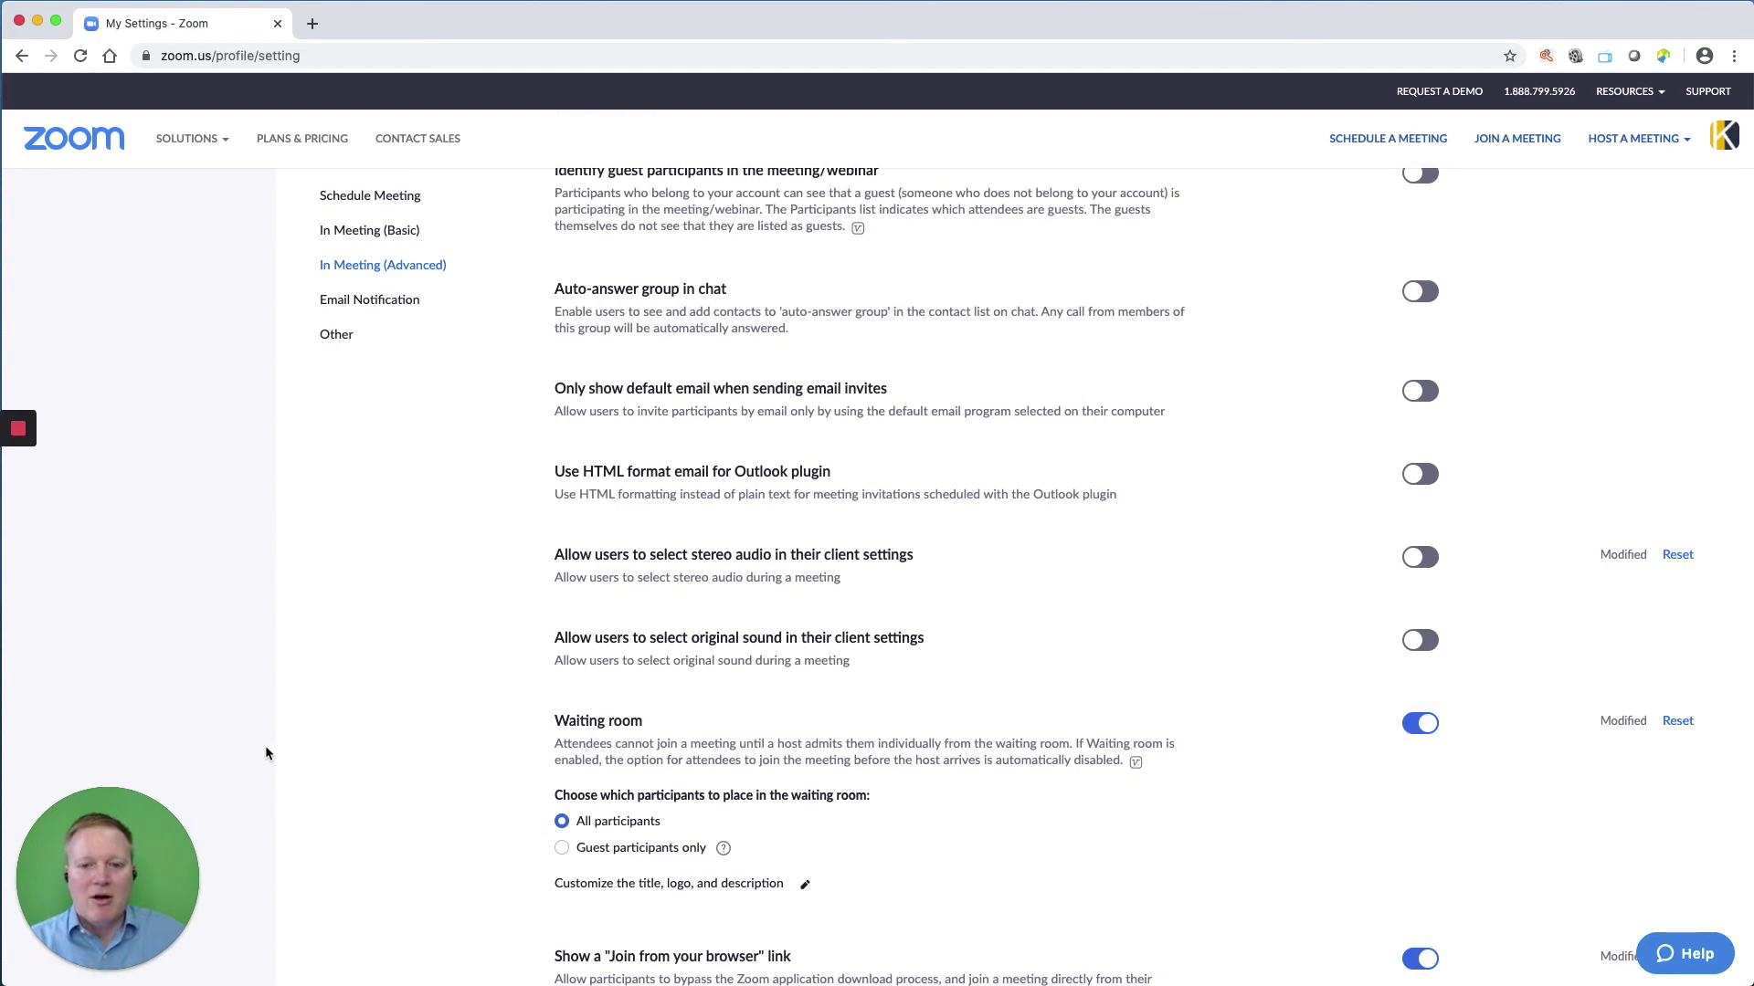
scroll(208, 583, "up", 15)
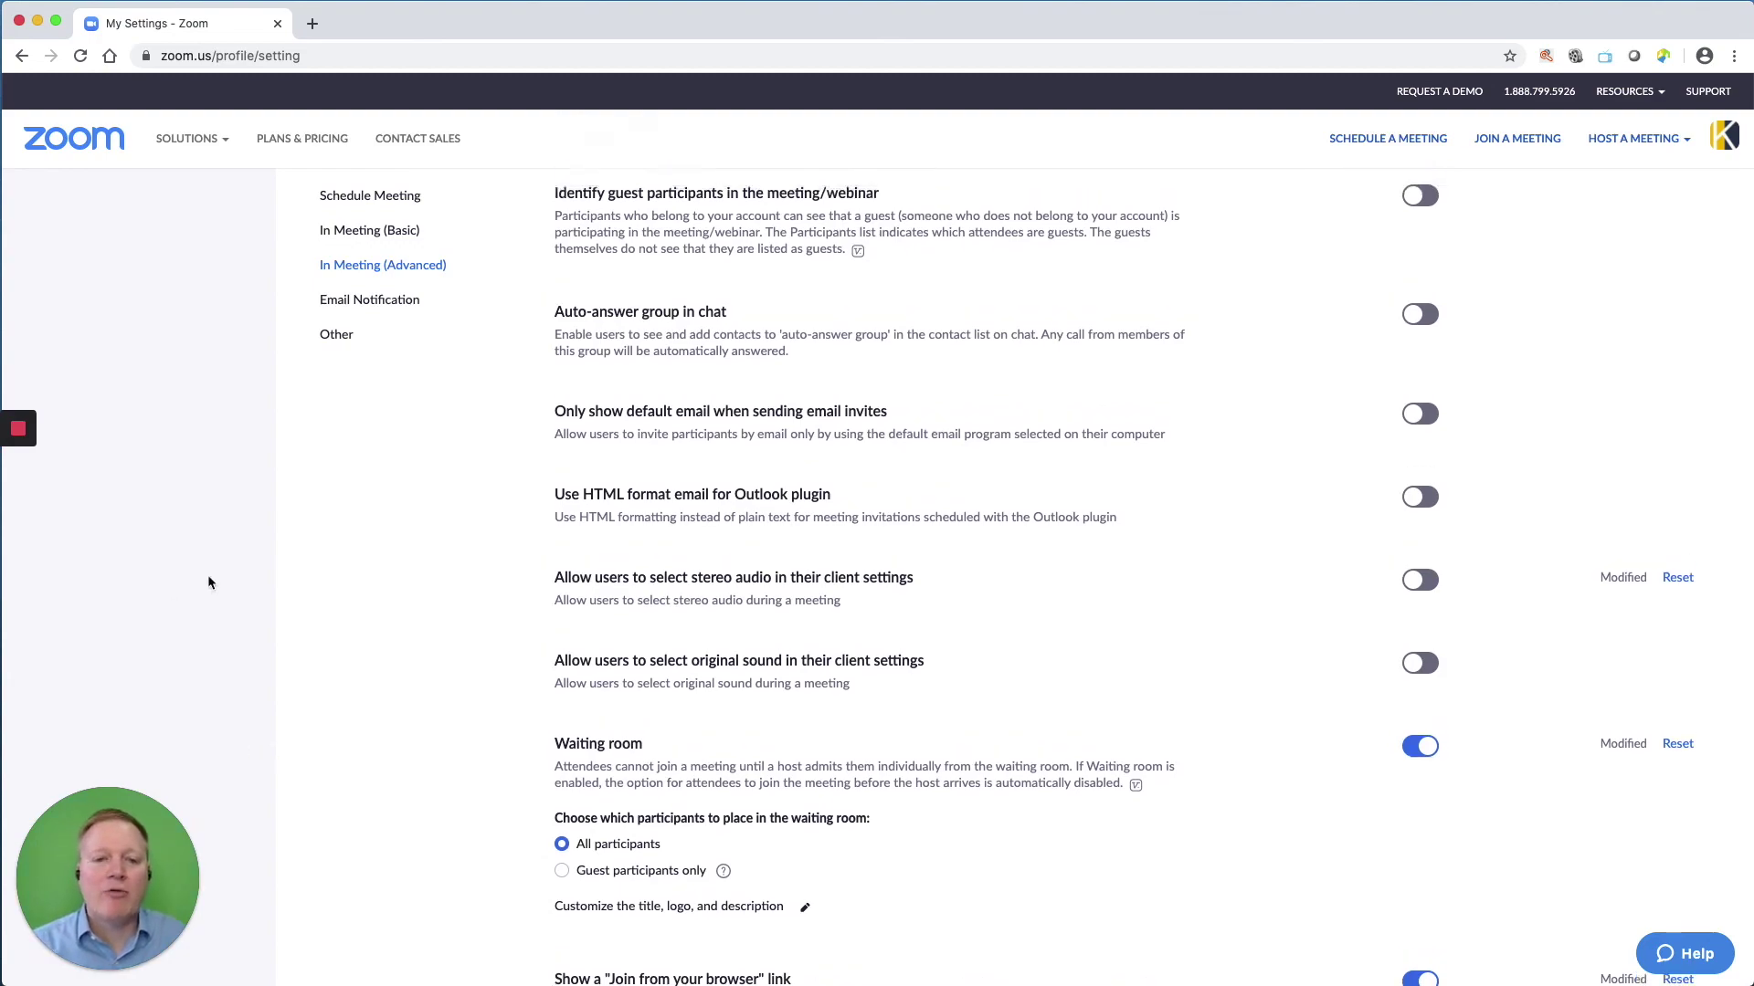
scroll(208, 583, "up", 20)
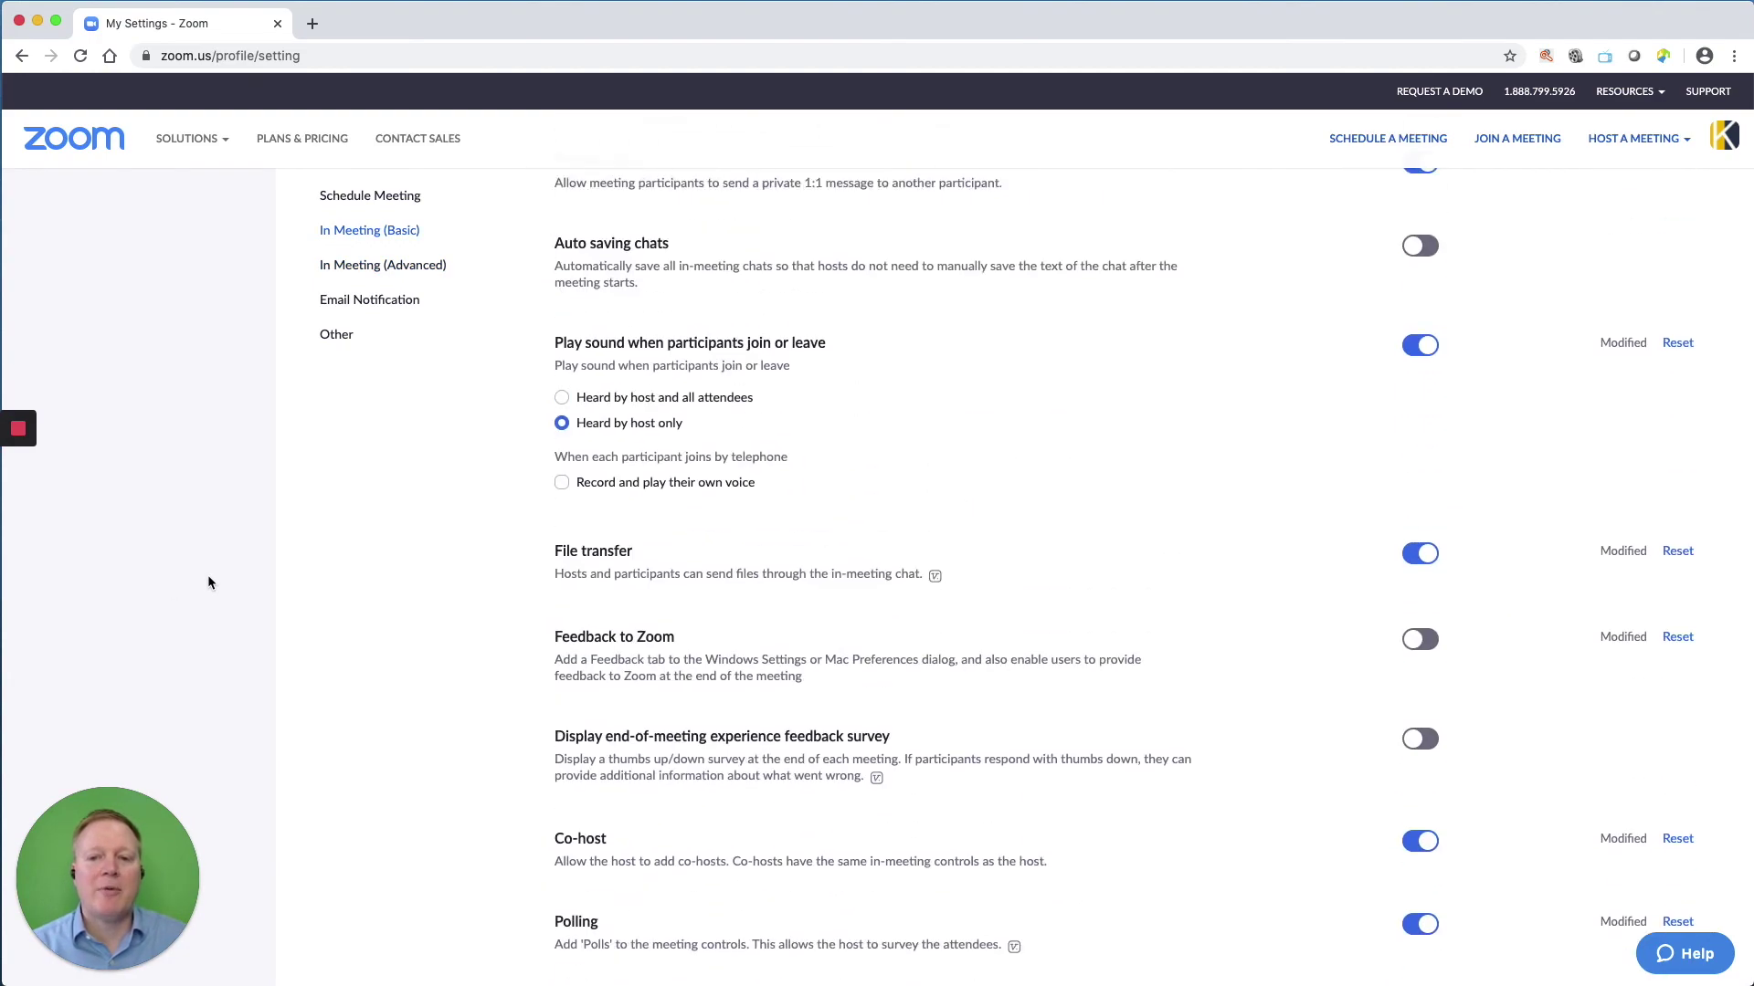
From the upcoming meetings list, open the Demo meeting and review its waiting room and polls options.
left_click(85, 289)
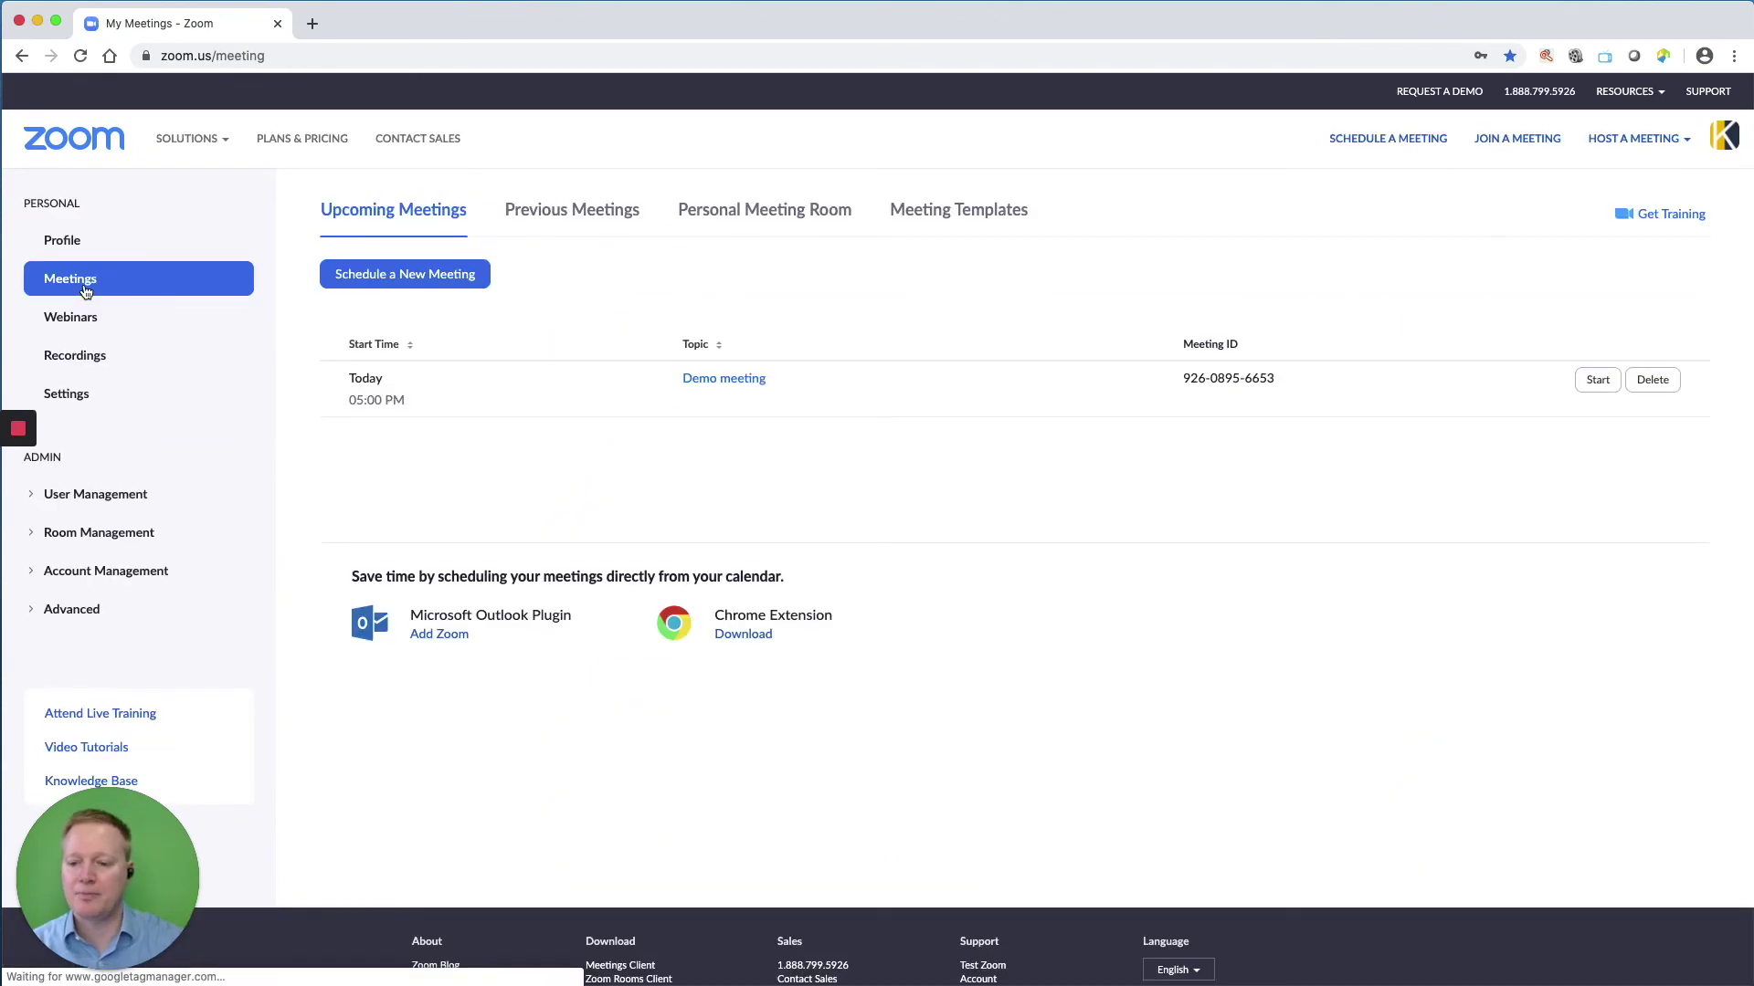
left_click(712, 382)
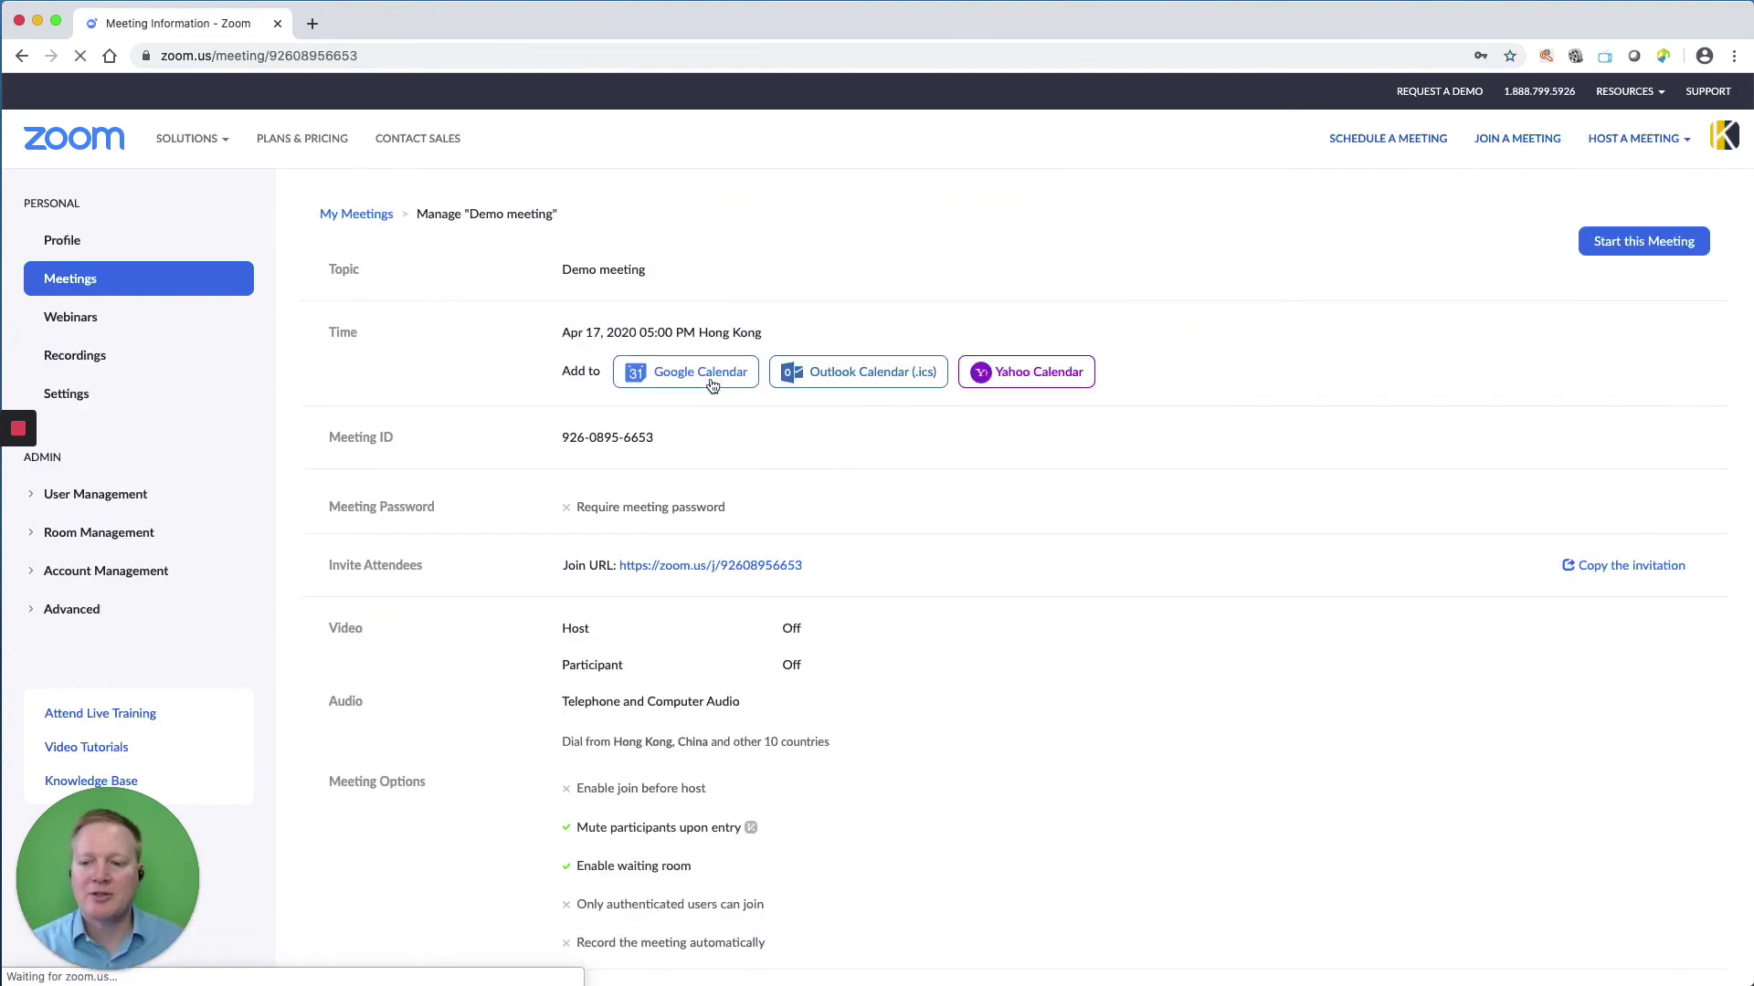
scroll(712, 386, "down", 1)
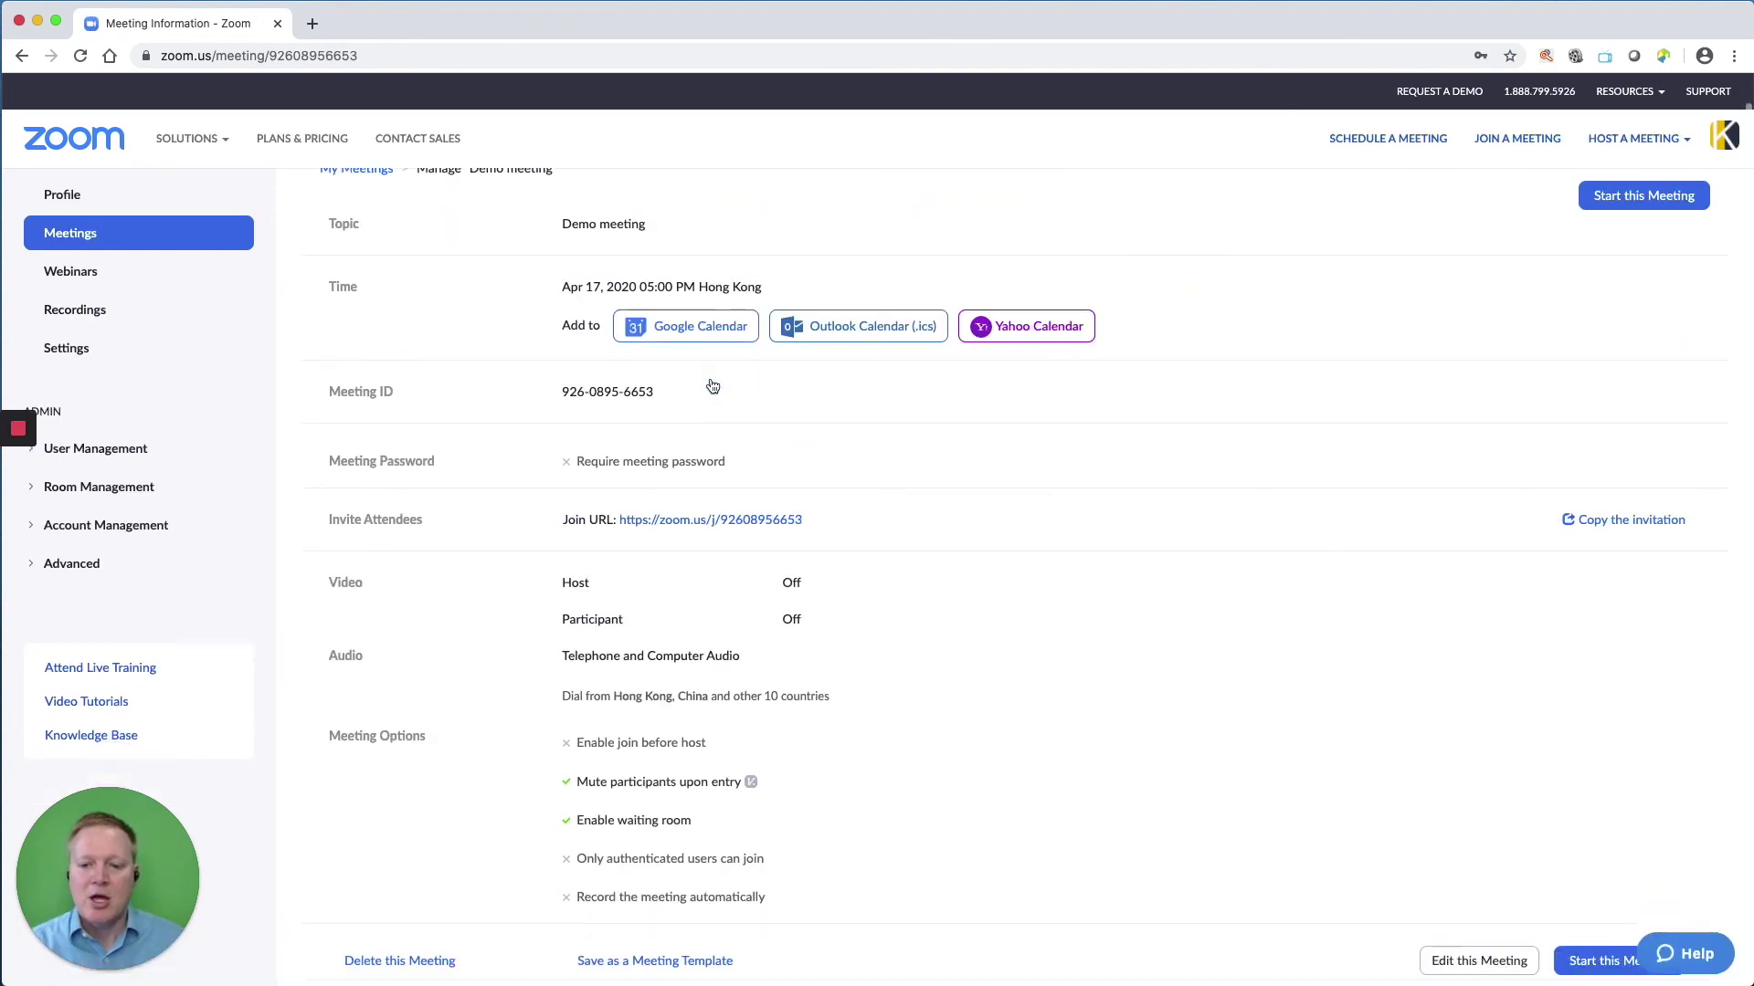
scroll(712, 386, "down", 5)
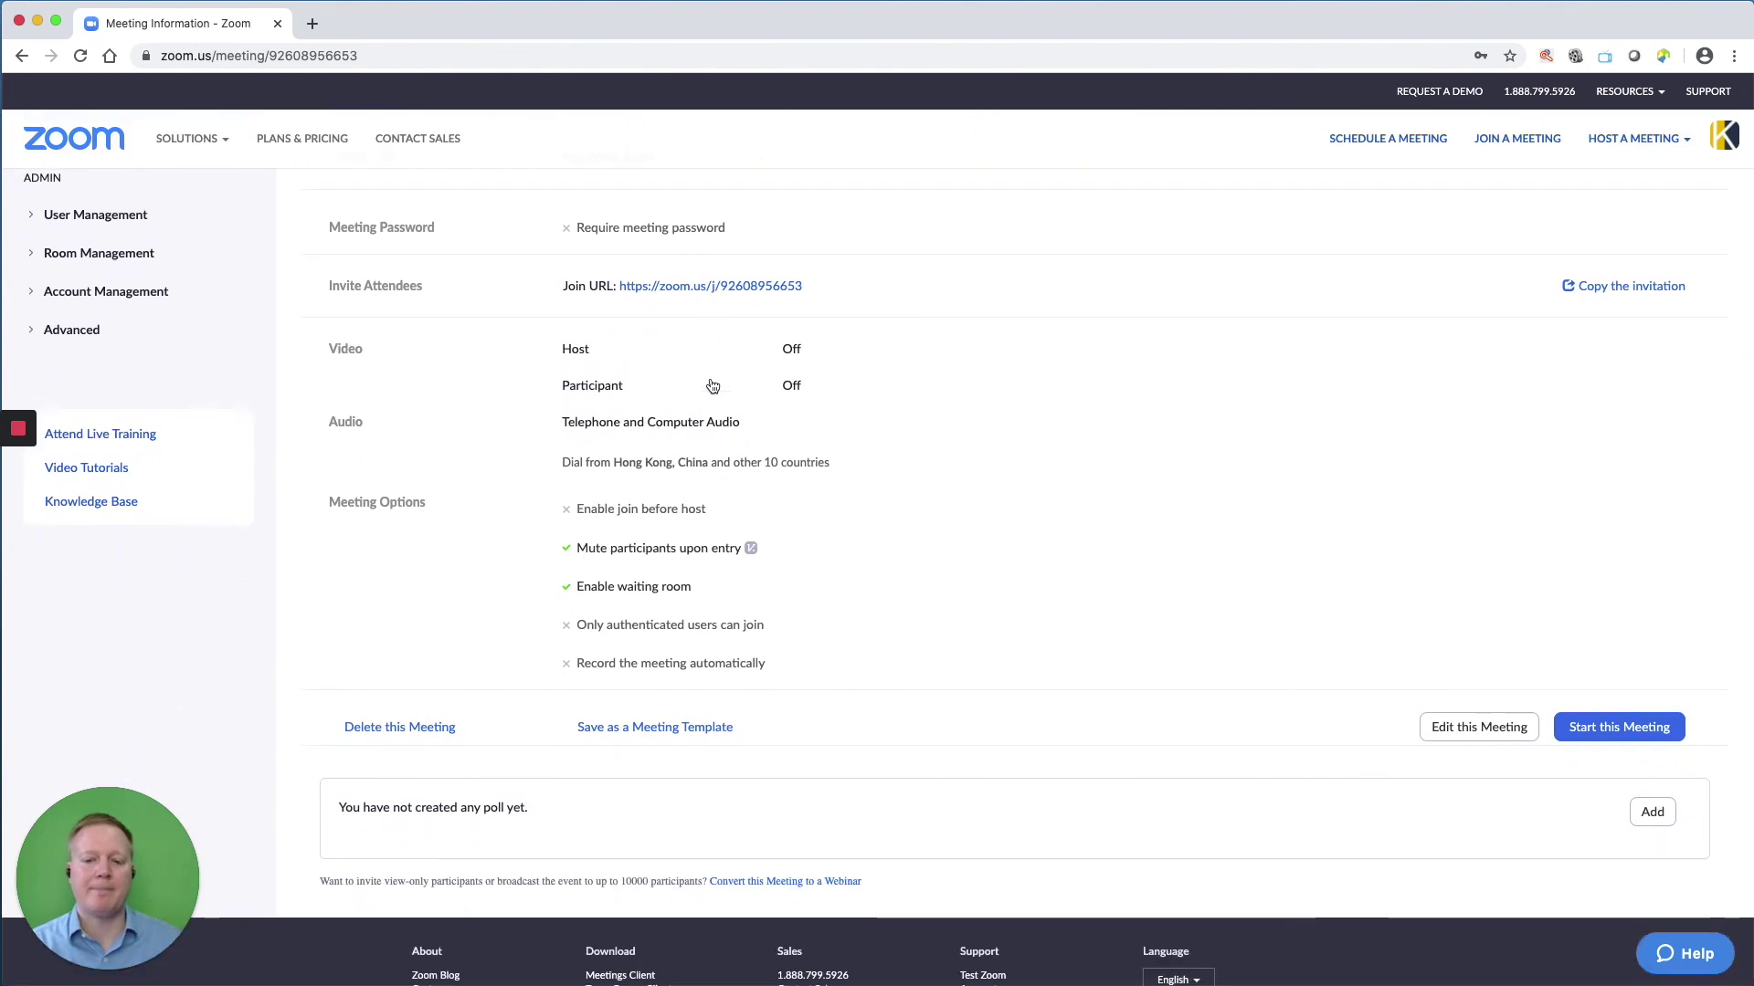